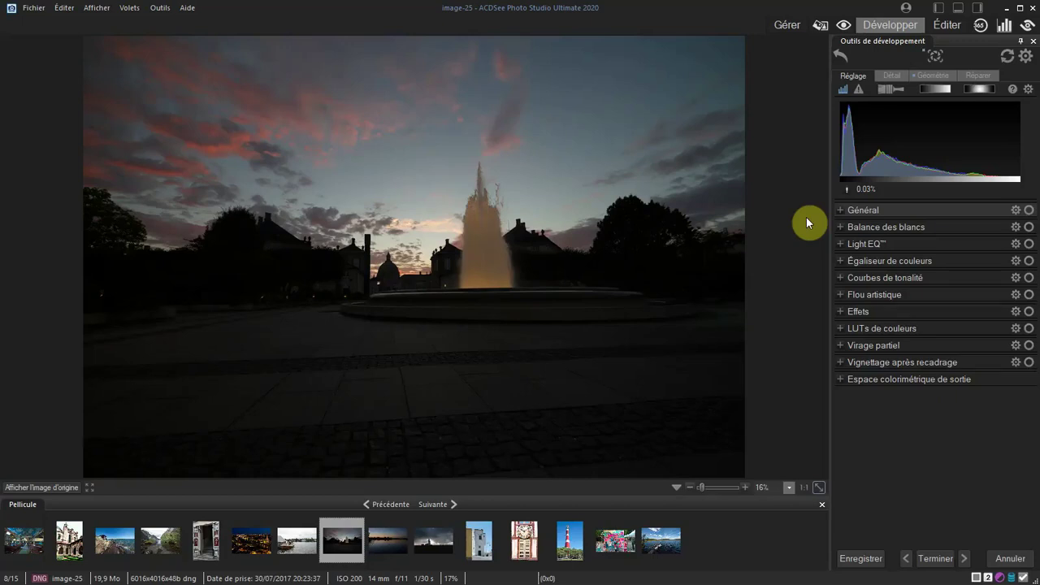
# - Correct the photo's vertical perspective to 14 and straighten it 0.4 degrees to the right
pyautogui.click(935, 76)
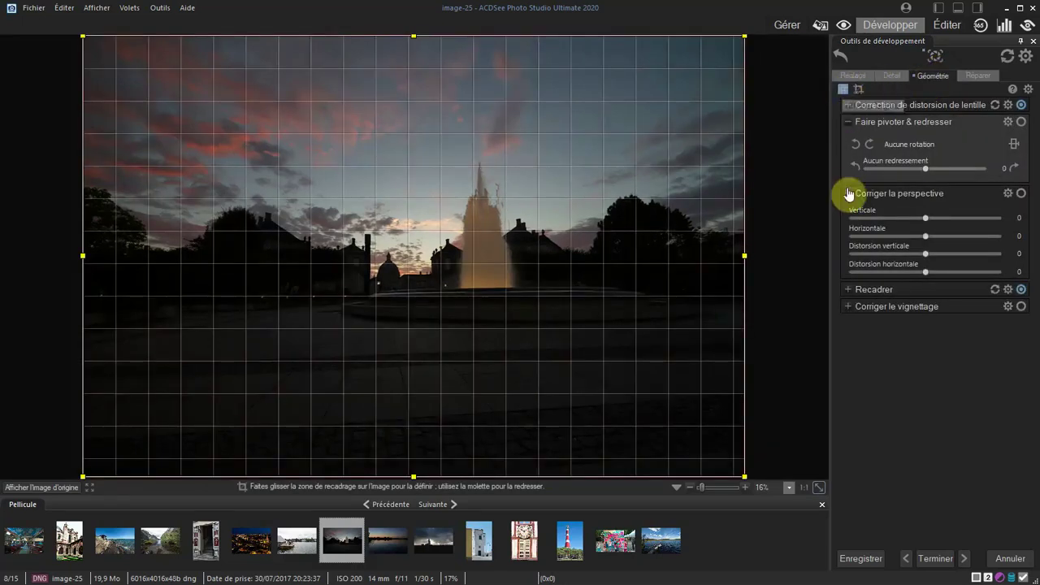
pyautogui.moveTo(926, 218); pyautogui.dragTo(936, 225)
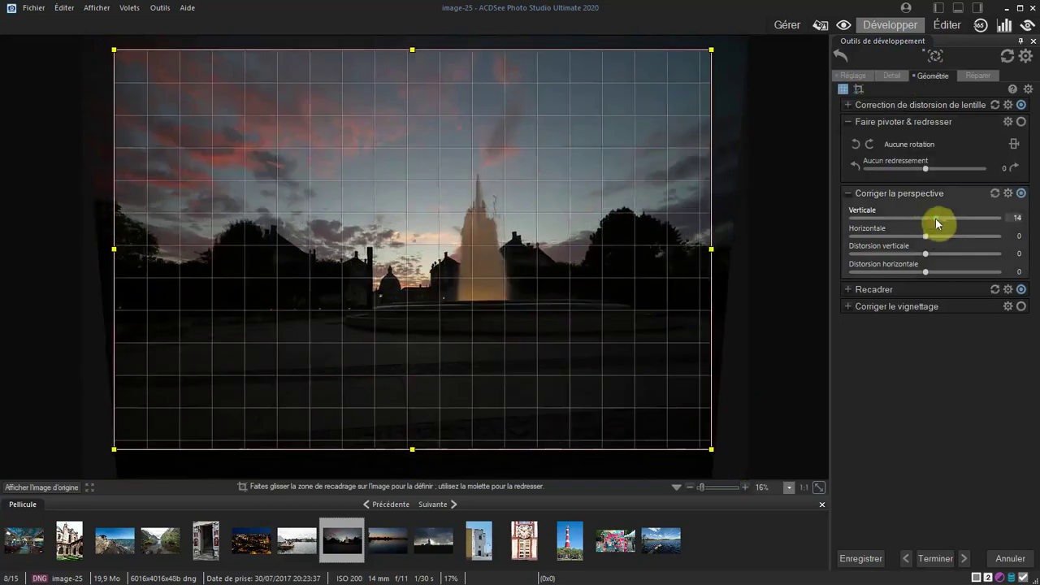
pyautogui.scroll(1, 928, 171)
pyautogui.scroll(3, 927, 170)
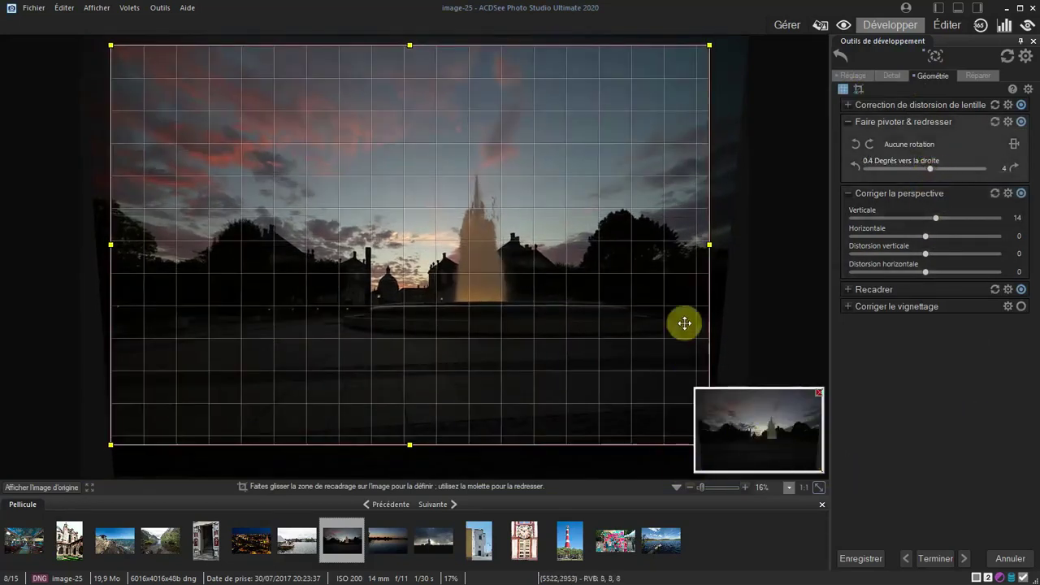
# - Tighten the crop frame around the sky and fountain, cutting off the photo's right side and much of the dark foreground
pyautogui.moveTo(710, 245); pyautogui.dragTo(626, 236)
pyautogui.moveTo(447, 328); pyautogui.dragTo(443, 283)
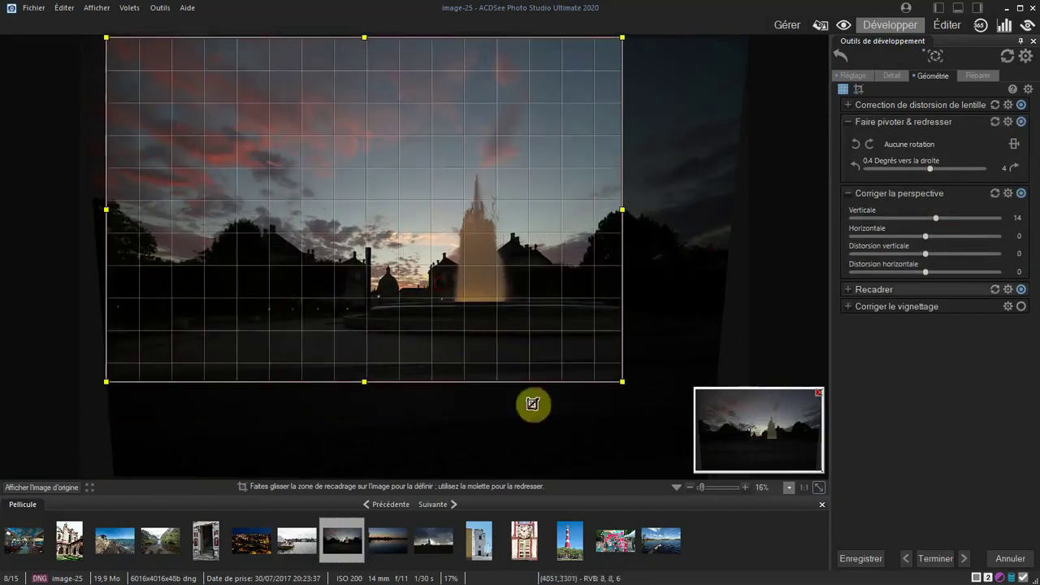
pyautogui.click(860, 74)
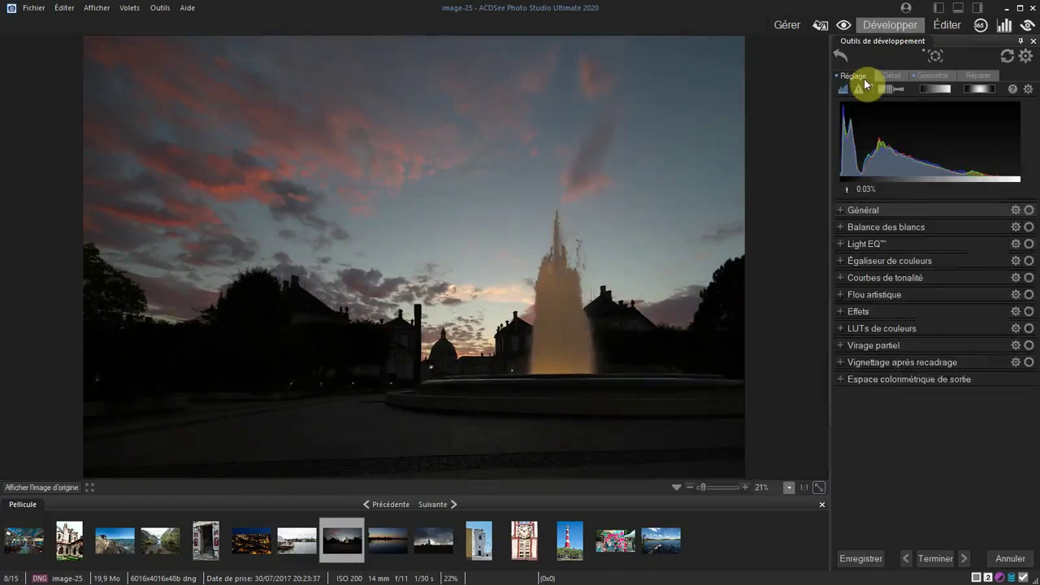
# - Try the Ensoleillé white balance preset and reset the white balance
pyautogui.click(879, 231)
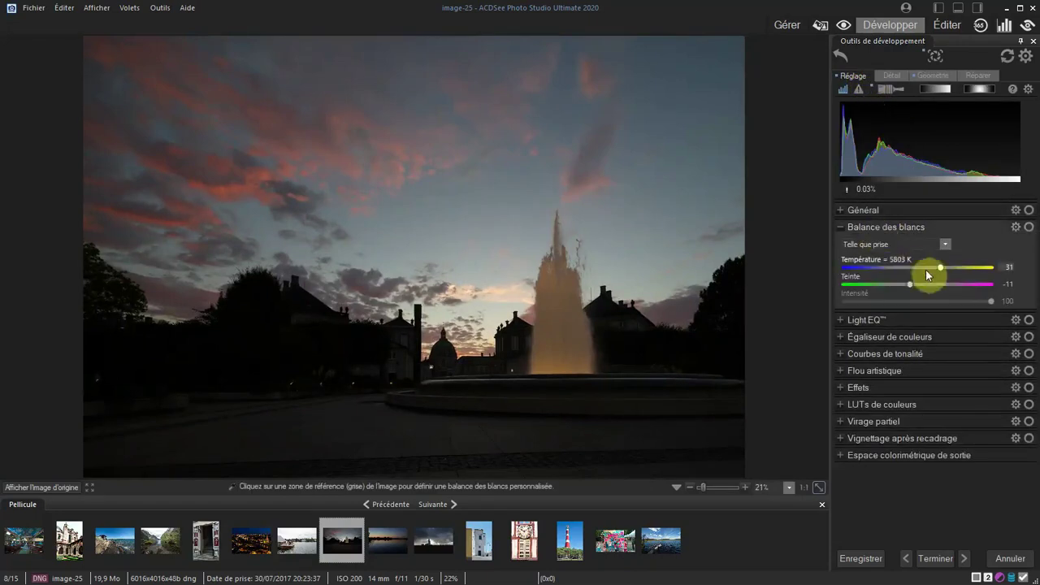
pyautogui.click(947, 245)
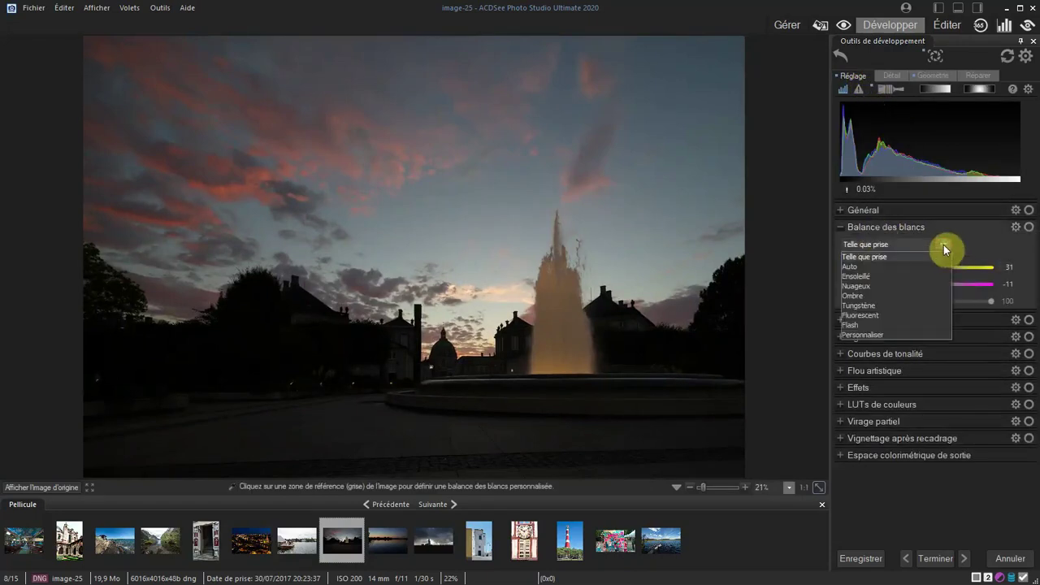
pyautogui.click(872, 276)
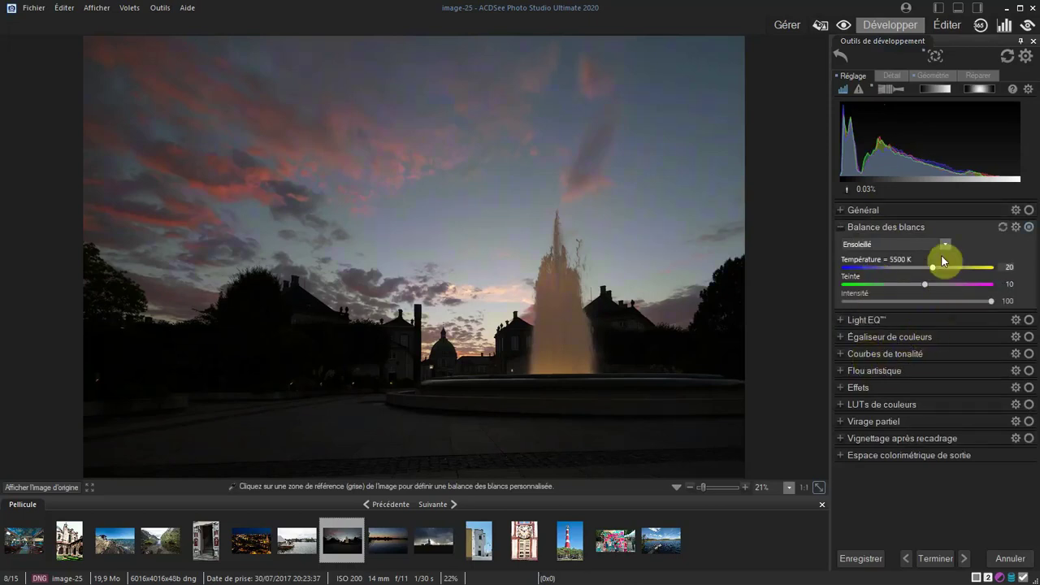
pyautogui.click(1004, 229)
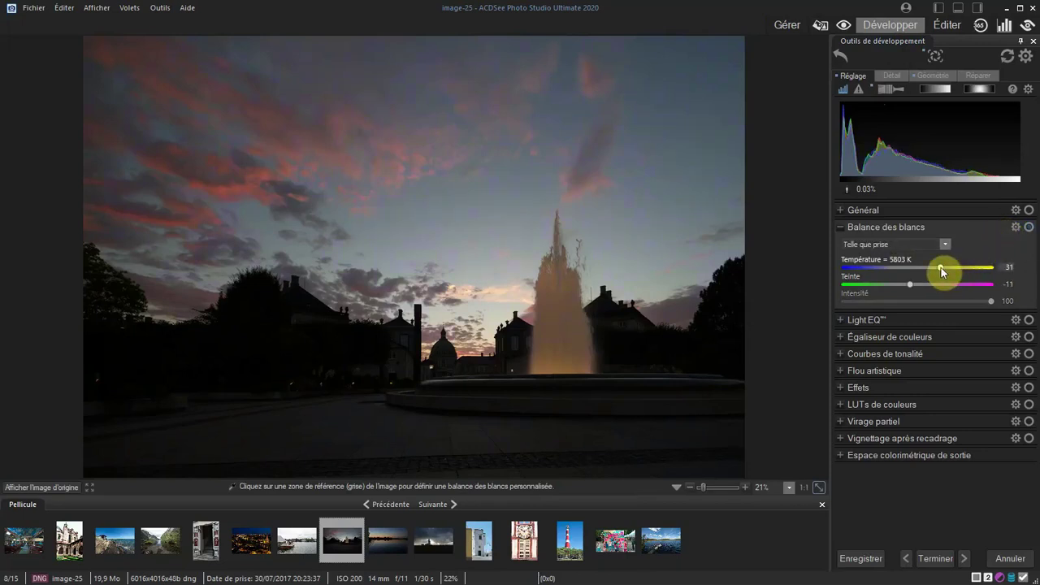
# - Set a custom white balance temperature of 24 (5540 K)
pyautogui.moveTo(941, 268); pyautogui.dragTo(936, 275)
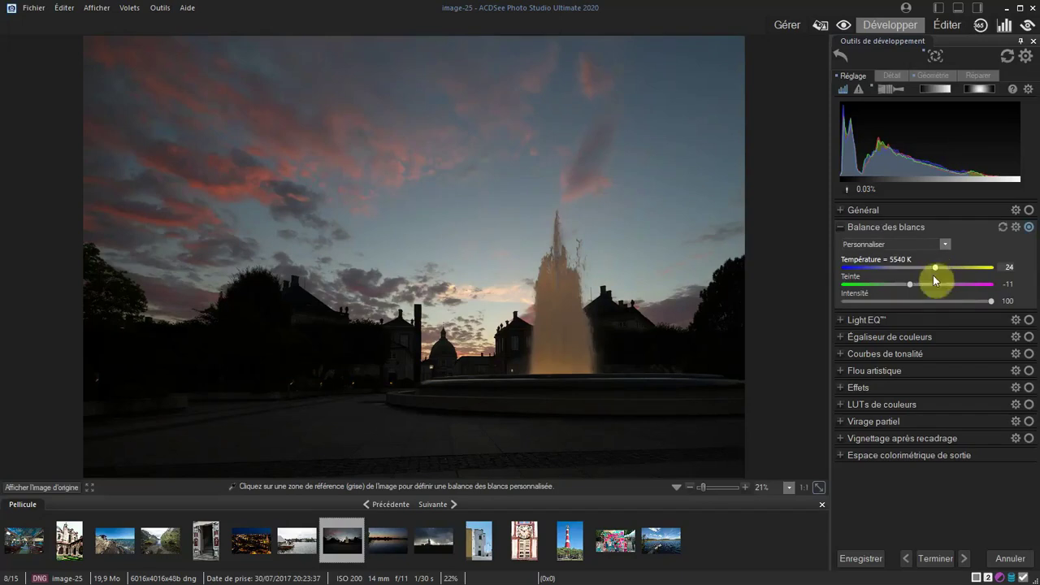
pyautogui.click(864, 211)
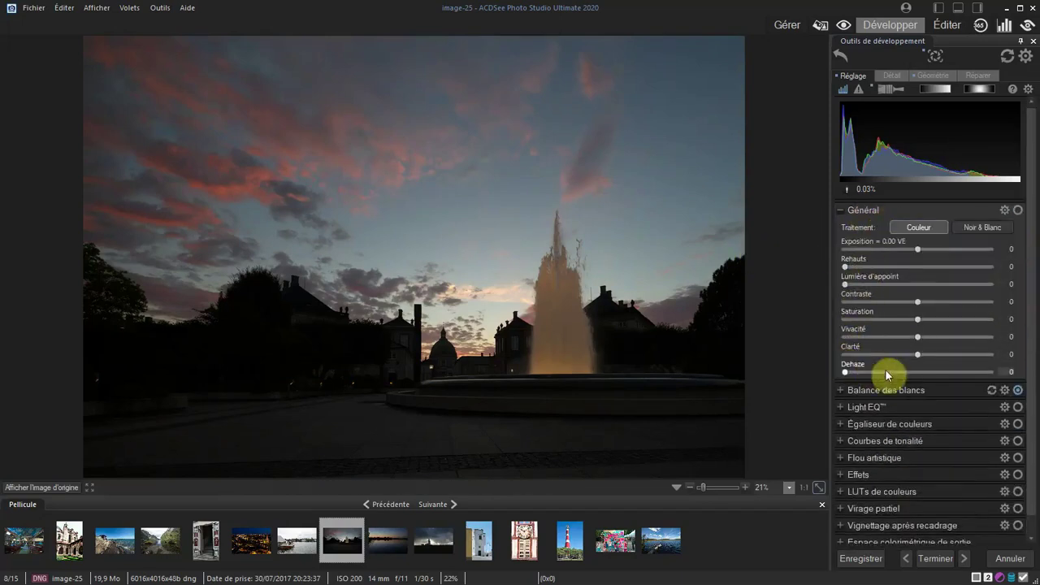
# - Brighten the paving, the dark trees and several areas of the sky with Light EQ adjustments made directly on the image
pyautogui.click(893, 409)
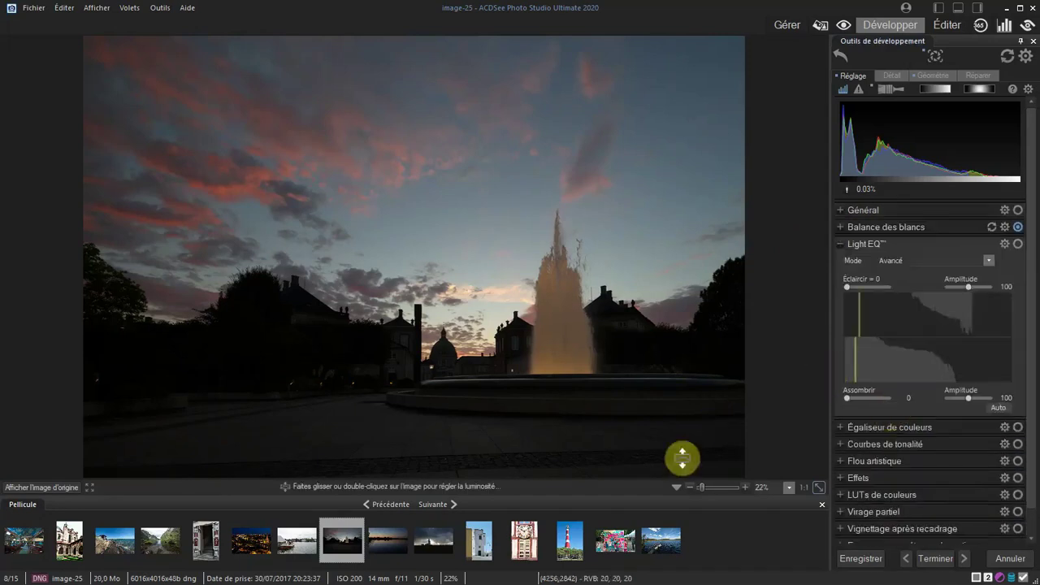
pyautogui.moveTo(653, 453); pyautogui.dragTo(650, 423)
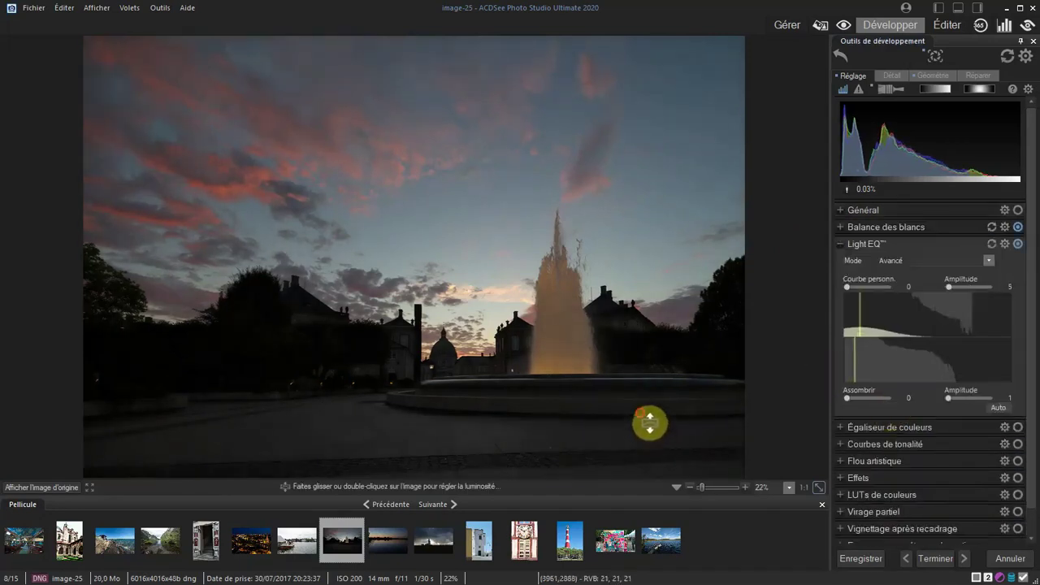
pyautogui.moveTo(275, 348); pyautogui.dragTo(274, 295)
pyautogui.moveTo(490, 238); pyautogui.dragTo(491, 212)
pyautogui.moveTo(653, 209); pyautogui.dragTo(659, 186)
pyautogui.moveTo(290, 168); pyautogui.dragTo(301, 132)
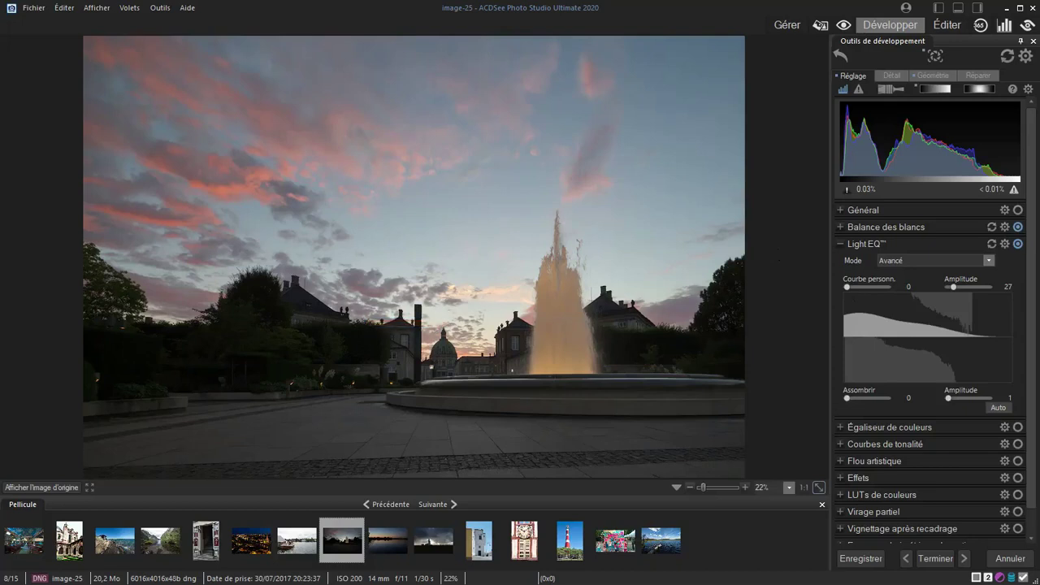
# - Add a linear gradient over the sky, tilted so it reaches lower over the left-hand clouds, and hide its mask
pyautogui.click(936, 88)
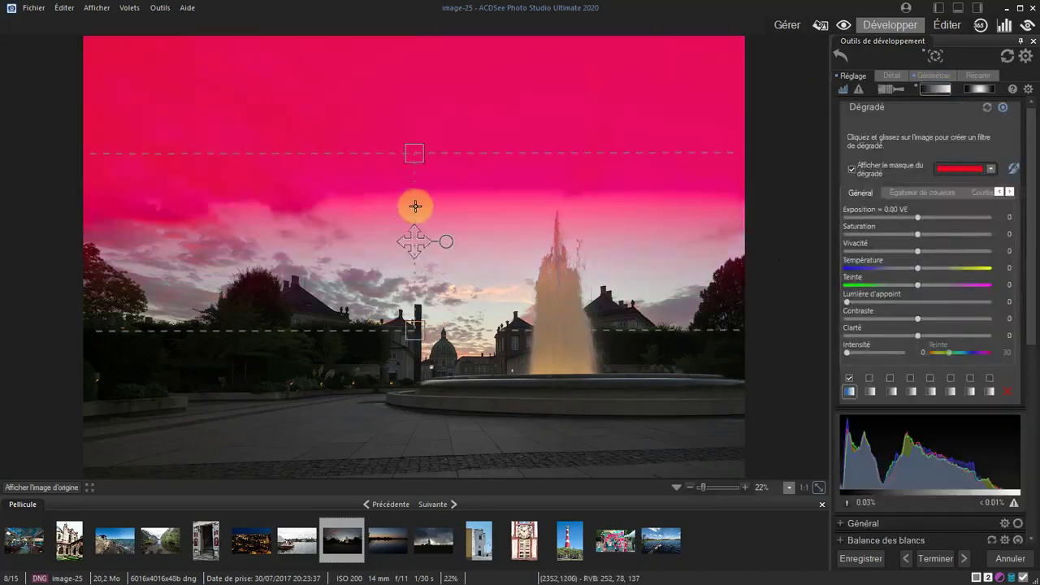
pyautogui.moveTo(415, 241); pyautogui.dragTo(445, 262)
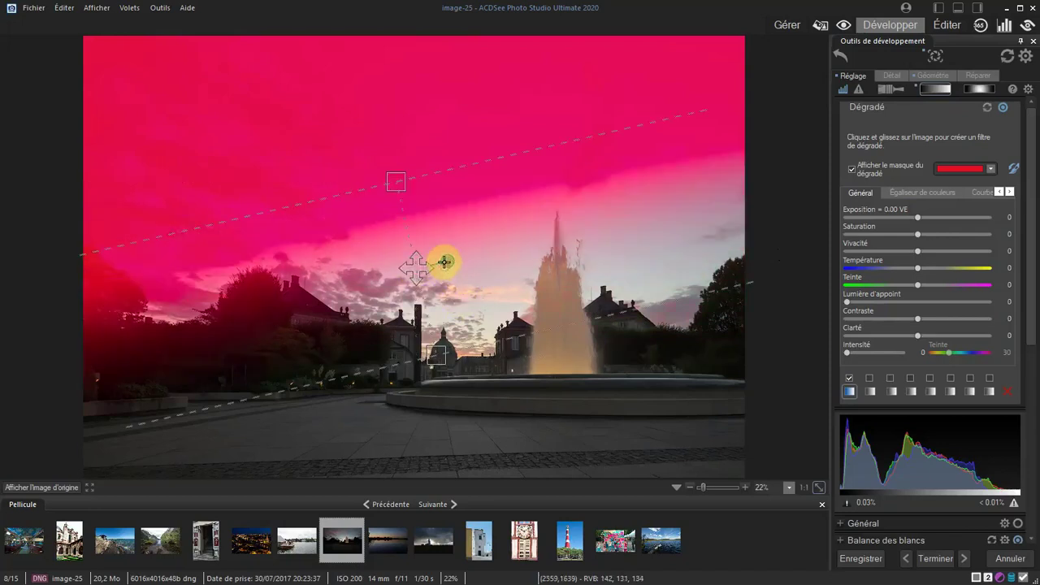
pyautogui.click(854, 171)
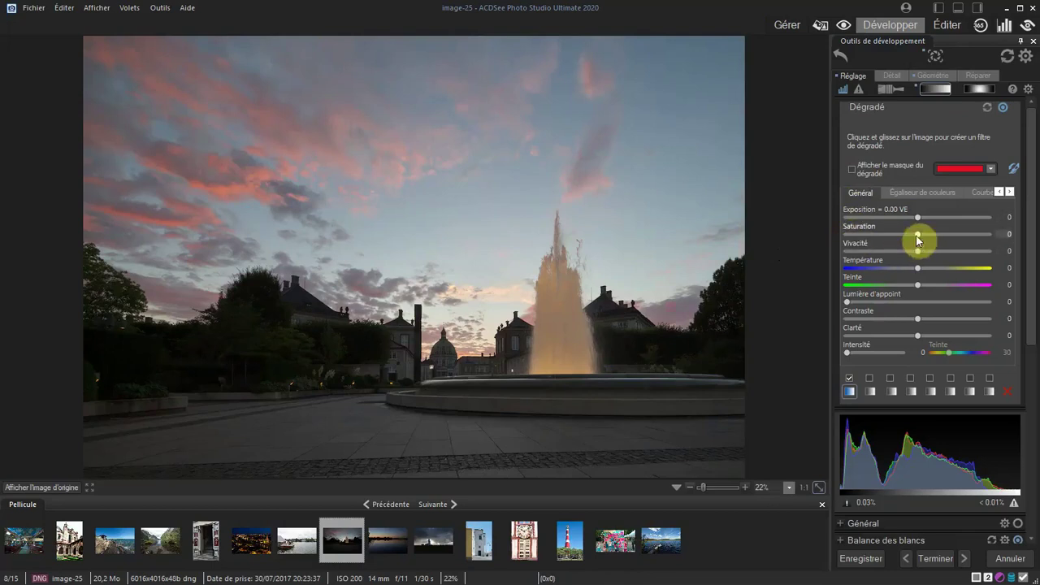
# - Set the linear gradient's saturation to 12 and clarity to 27
pyautogui.moveTo(921, 238); pyautogui.dragTo(927, 233)
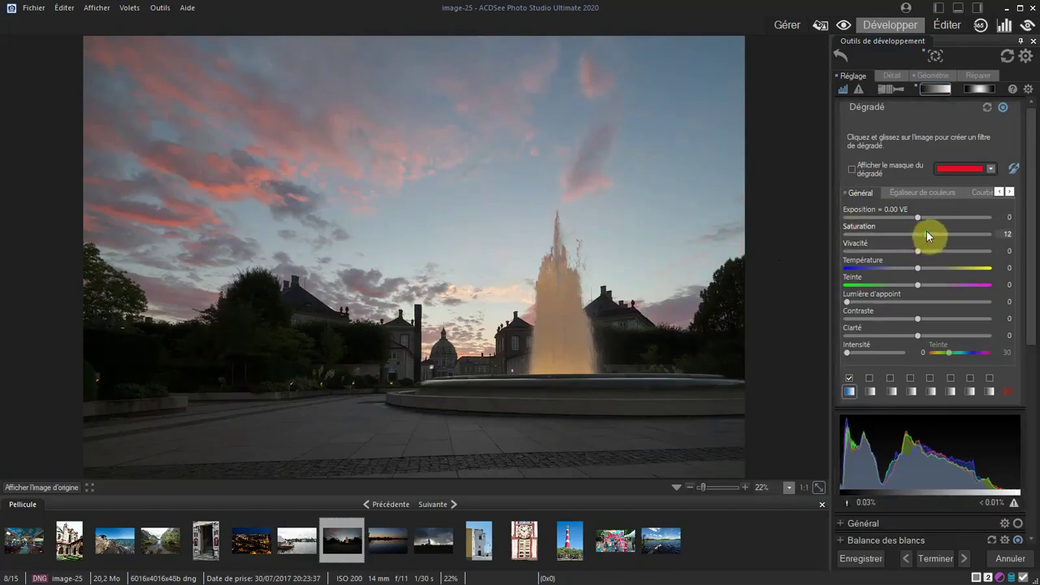
pyautogui.moveTo(920, 334); pyautogui.dragTo(937, 336)
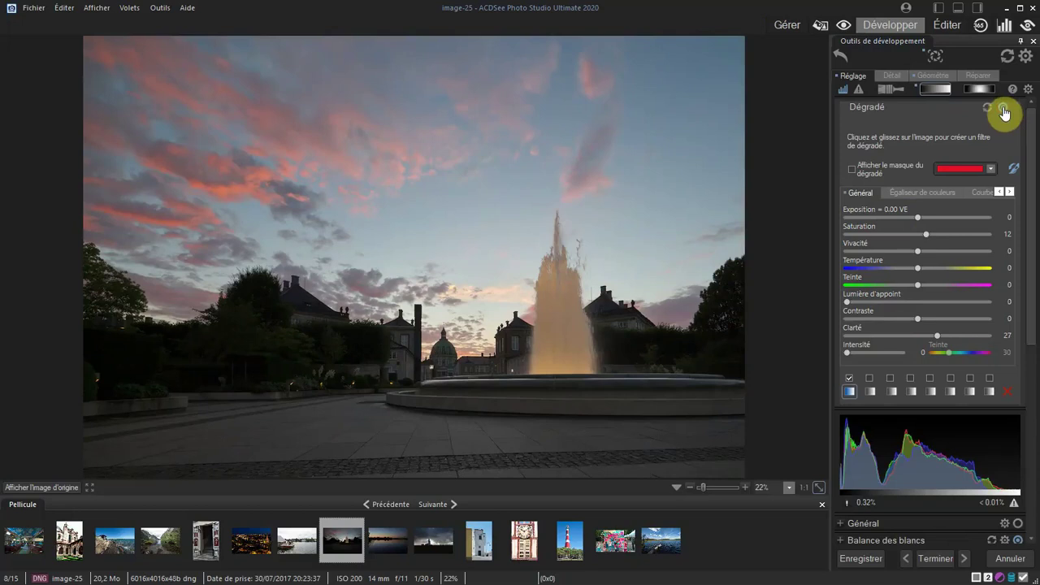
pyautogui.click(941, 91)
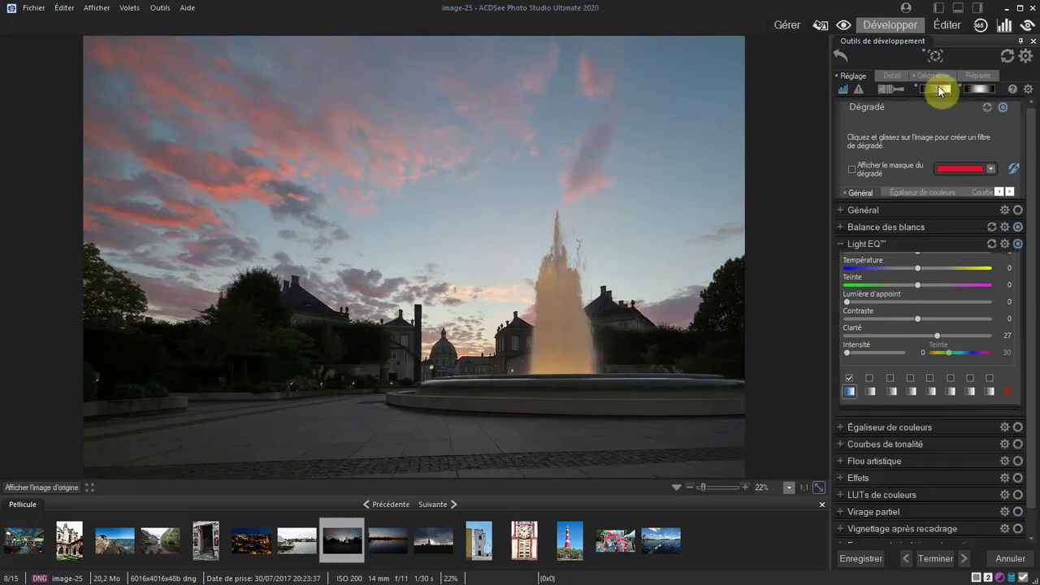
pyautogui.click(941, 91)
# - Add an inverted radial gradient, shrink it over the sunset sky around the dome beside the fountain, and hide its mask
pyautogui.click(981, 90)
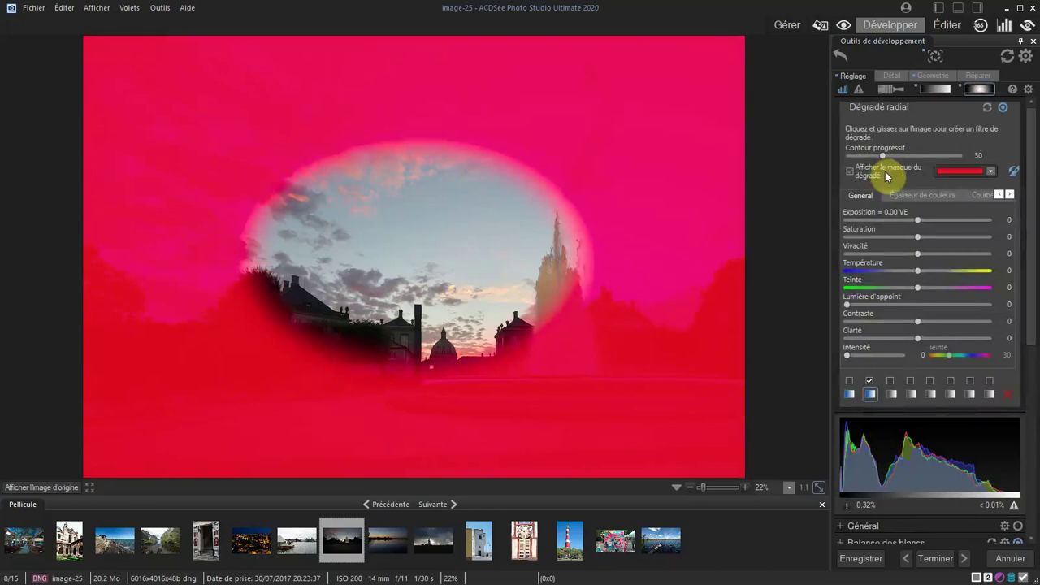
pyautogui.click(881, 173)
pyautogui.click(1014, 171)
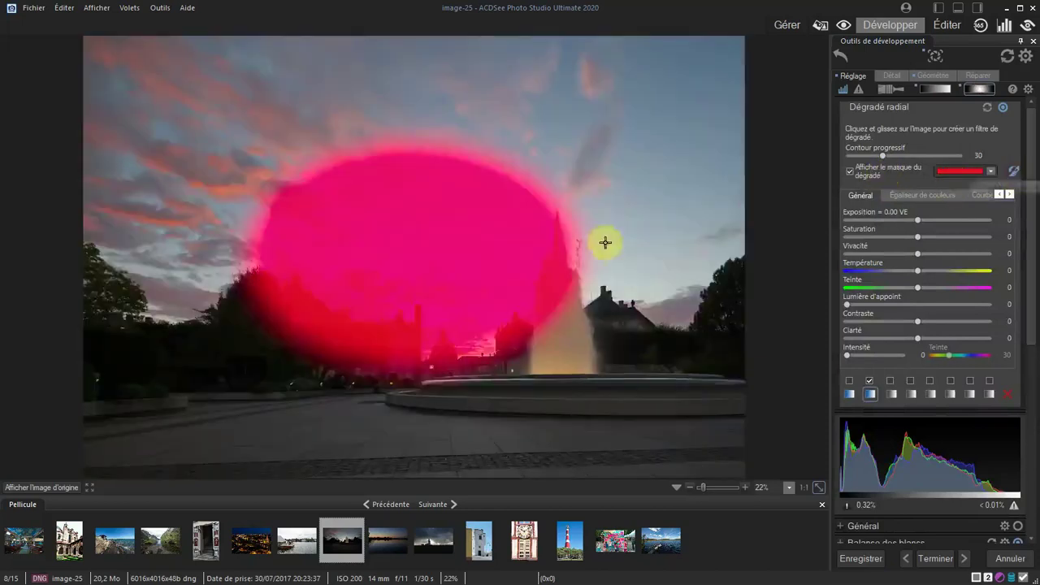
pyautogui.moveTo(581, 258); pyautogui.dragTo(533, 256)
pyautogui.moveTo(409, 365); pyautogui.dragTo(411, 325)
pyautogui.moveTo(442, 255); pyautogui.dragTo(544, 320)
pyautogui.click(849, 172)
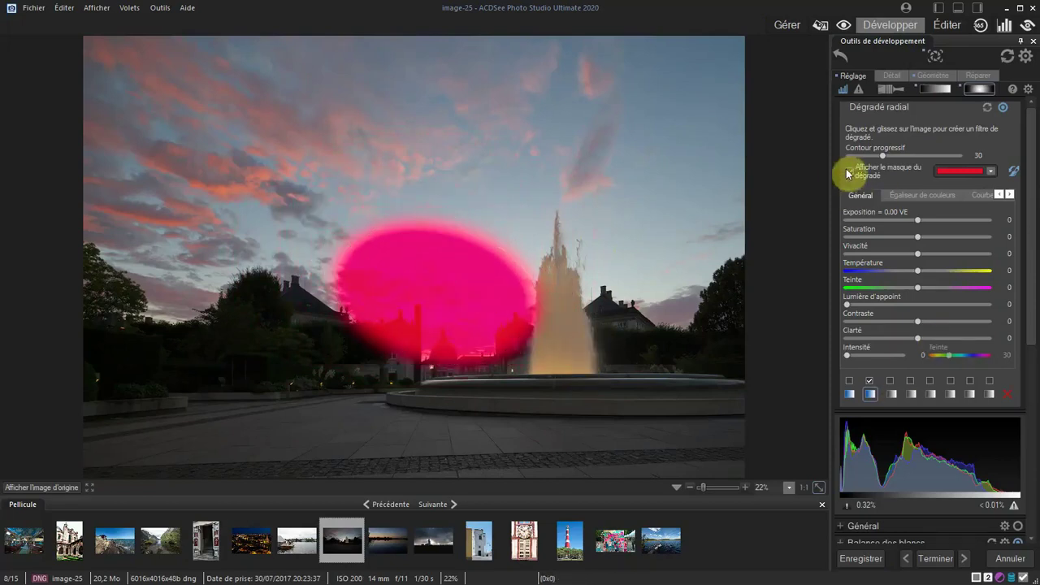
# - Set the radial gradient's saturation to 20 and its orange colour saturation to 31
pyautogui.moveTo(919, 236); pyautogui.dragTo(935, 237)
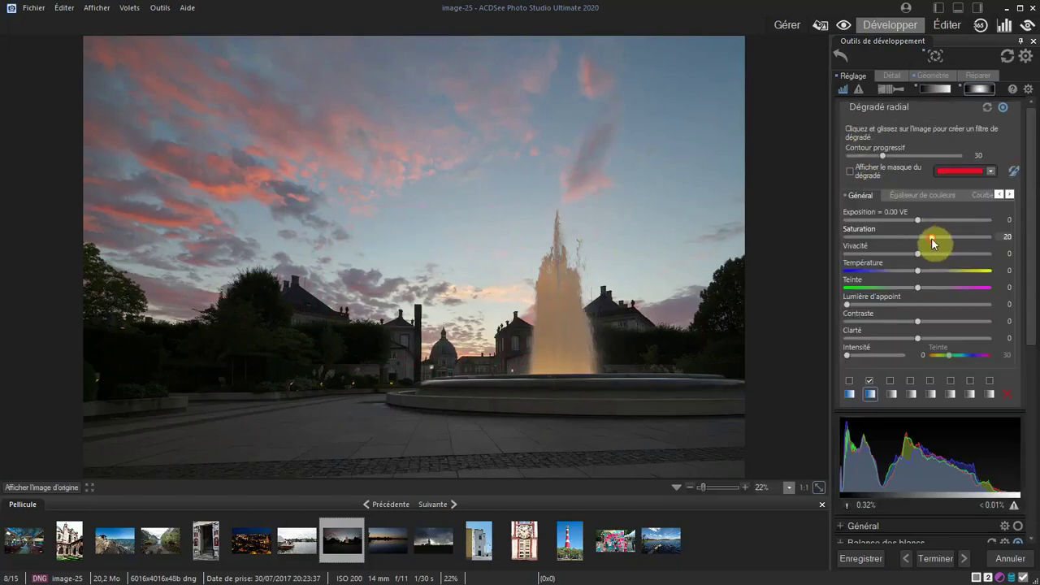
pyautogui.click(930, 198)
pyautogui.click(915, 248)
pyautogui.moveTo(917, 250); pyautogui.dragTo(941, 250)
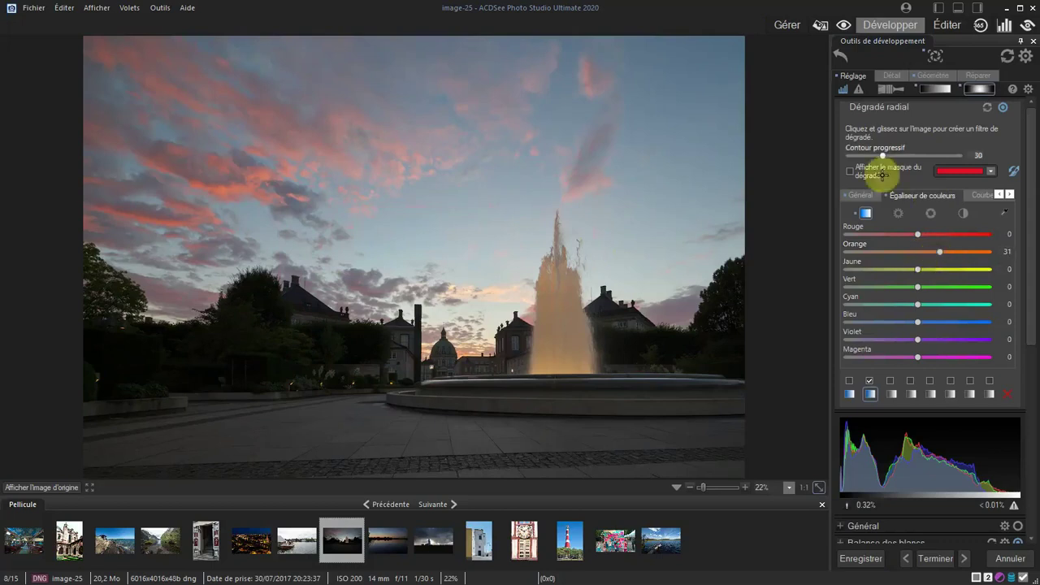
# - Mask the main body of the fountain's water with the development brush in Magique mode at width 10, with strokes shown
pyautogui.click(893, 89)
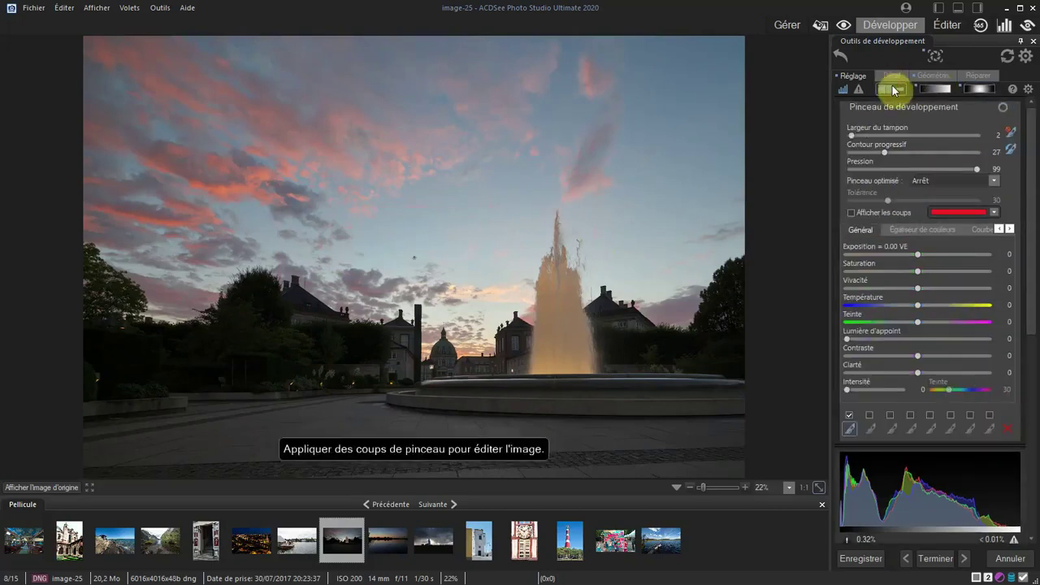
pyautogui.click(994, 181)
pyautogui.click(927, 222)
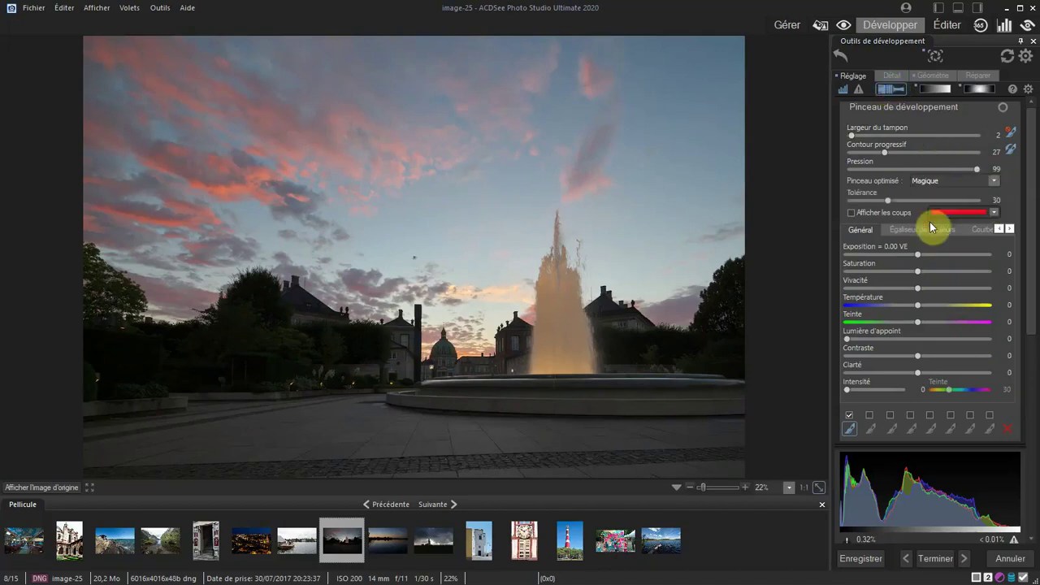
pyautogui.moveTo(790, 490); pyautogui.dragTo(704, 476)
pyautogui.moveTo(509, 278)
pyautogui.mouseDown()
pyautogui.moveTo(493, 397)
pyautogui.moveTo(605, 417)
pyautogui.mouseUp()
pyautogui.click(851, 212)
pyautogui.moveTo(512, 224)
pyautogui.mouseDown()
pyautogui.moveTo(516, 340)
pyautogui.moveTo(593, 395)
pyautogui.moveTo(586, 324)
pyautogui.moveTo(559, 270)
pyautogui.moveTo(565, 352)
pyautogui.moveTo(610, 329)
pyautogui.moveTo(625, 412)
pyautogui.mouseUp()
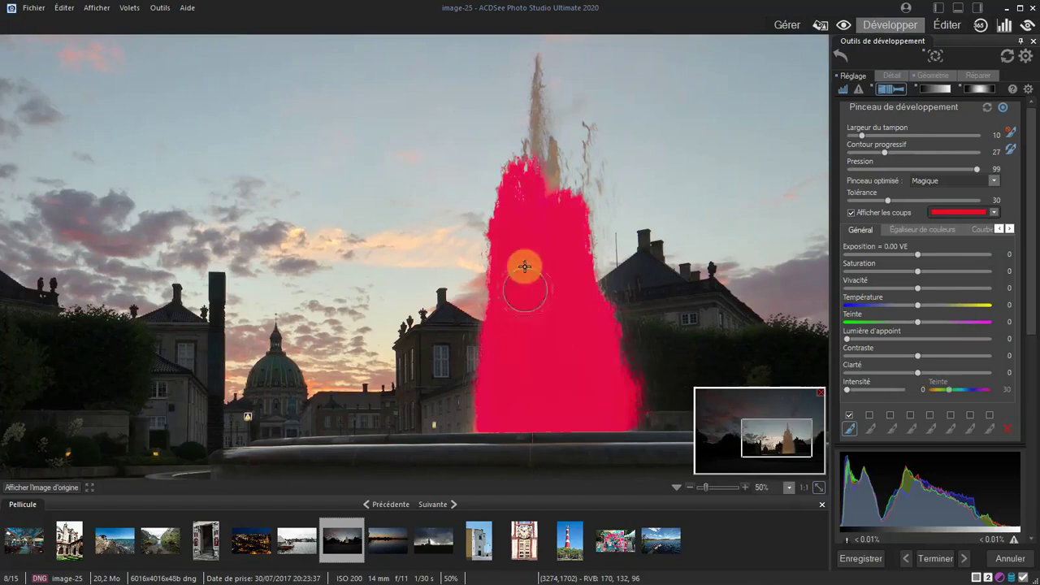
# - Paint the fountain's thin upper jets into the mask with a brush width of 4 and hide the strokes
pyautogui.scroll(-3, 539, 225)
pyautogui.moveTo(550, 167)
pyautogui.mouseDown()
pyautogui.moveTo(539, 161)
pyautogui.moveTo(542, 58)
pyautogui.moveTo(525, 139)
pyautogui.mouseUp()
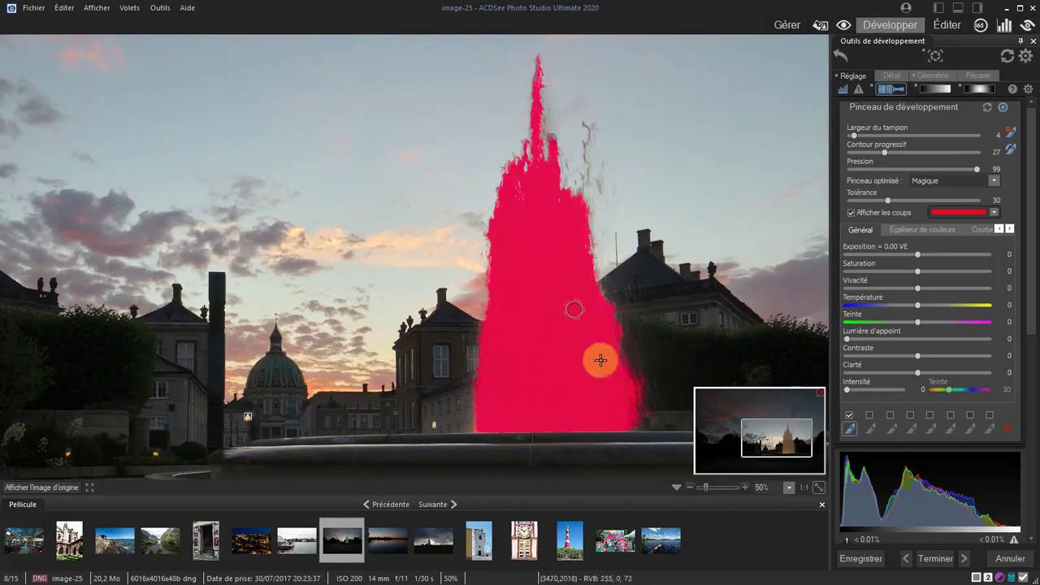
pyautogui.click(818, 491)
pyautogui.click(851, 214)
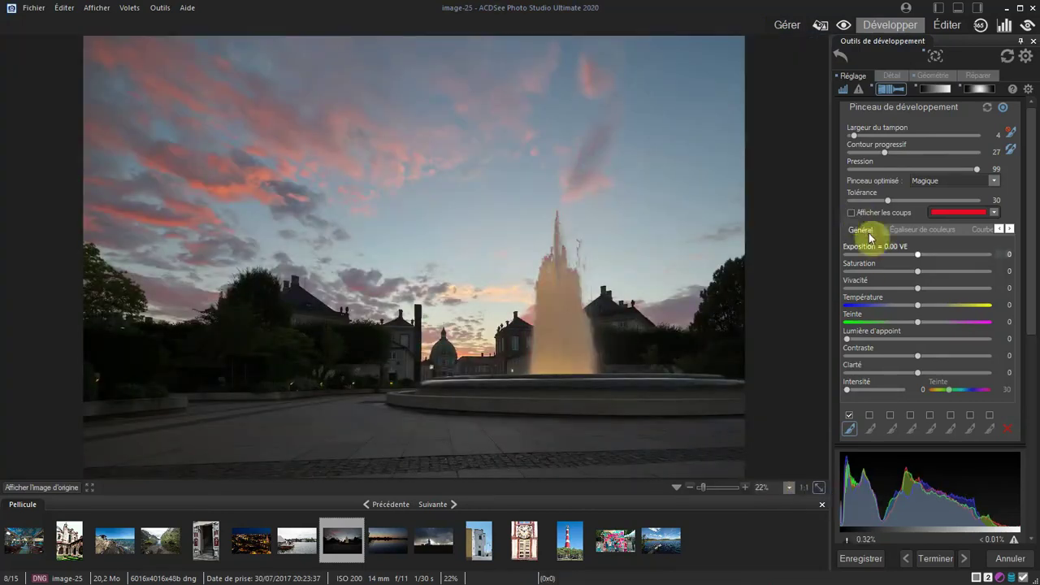
# - Warm the brushed fountain with a temperature of 27 and raise its clarity
pyautogui.moveTo(920, 304); pyautogui.dragTo(935, 310)
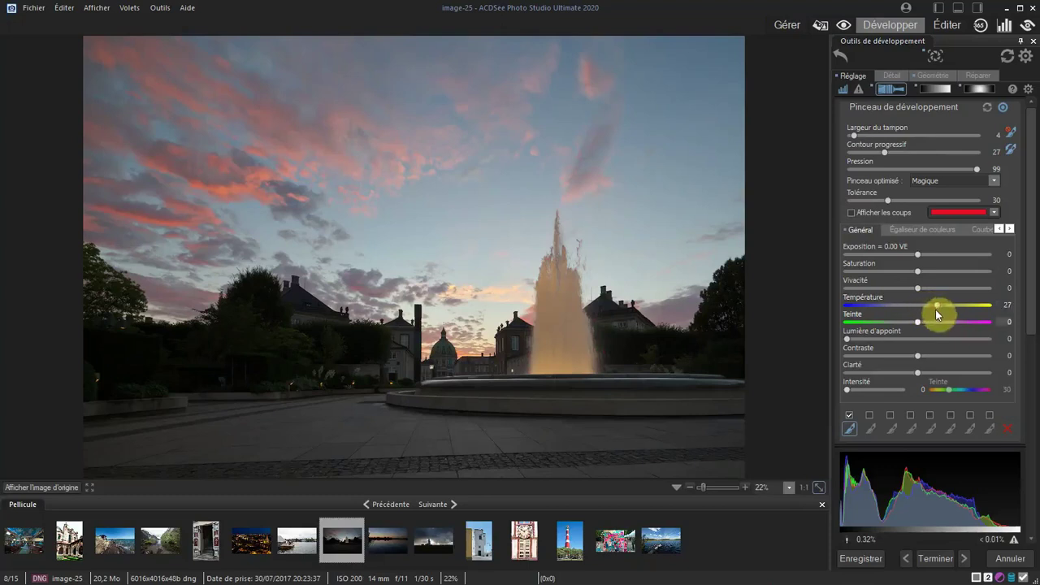
pyautogui.moveTo(920, 372); pyautogui.dragTo(940, 373)
pyautogui.click(892, 89)
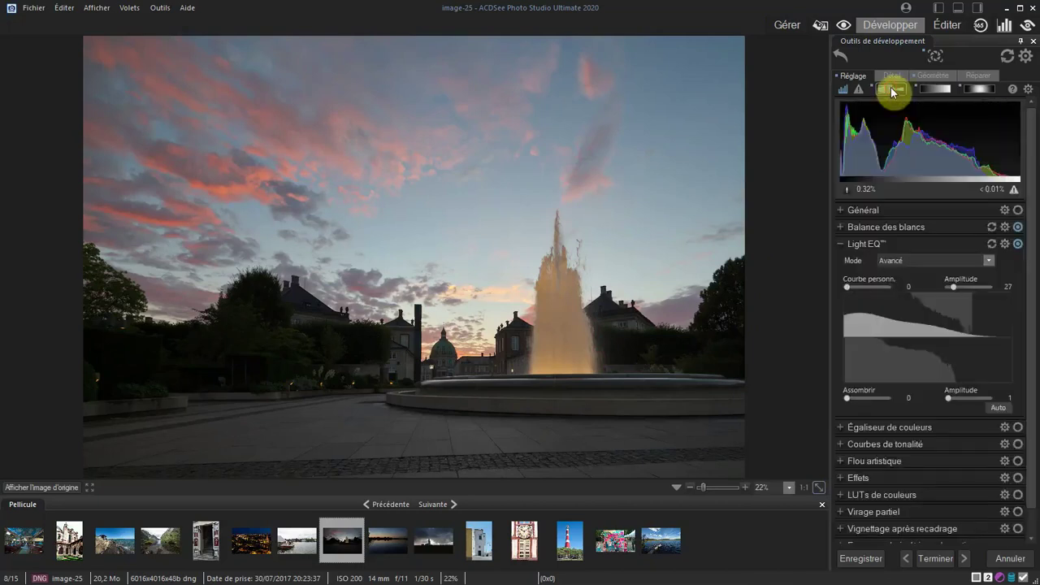
# - Shape the RGB tone curve by slightly lowering the shadows and raising the midtones
pyautogui.click(875, 447)
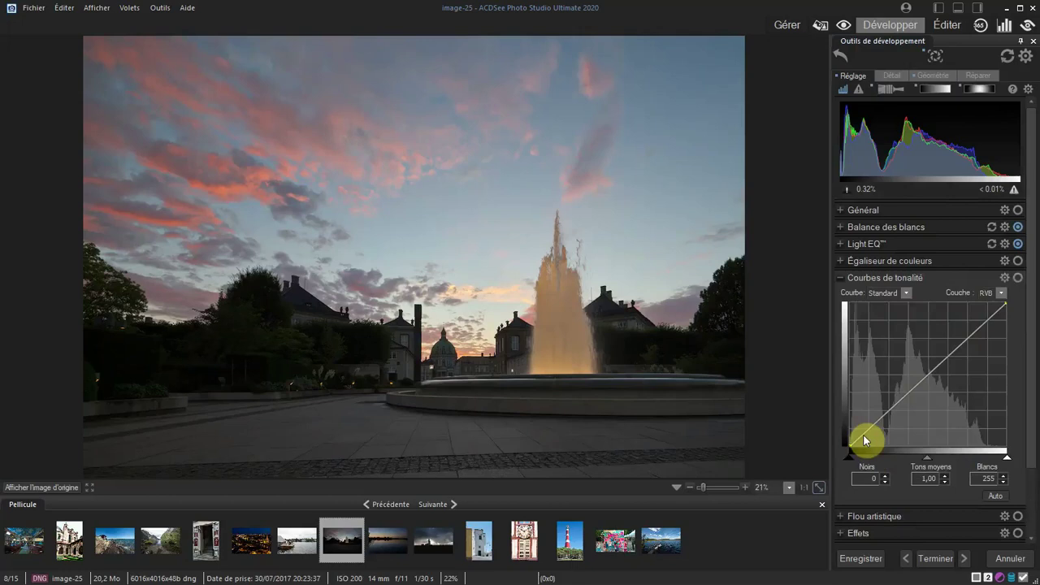
pyautogui.moveTo(864, 434); pyautogui.dragTo(860, 437)
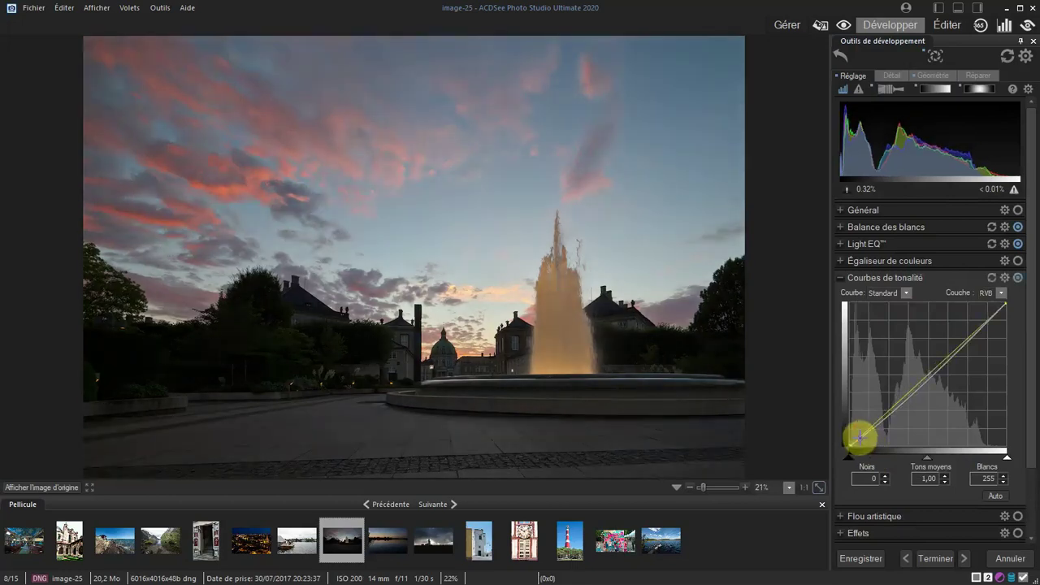
pyautogui.moveTo(924, 382); pyautogui.dragTo(918, 375)
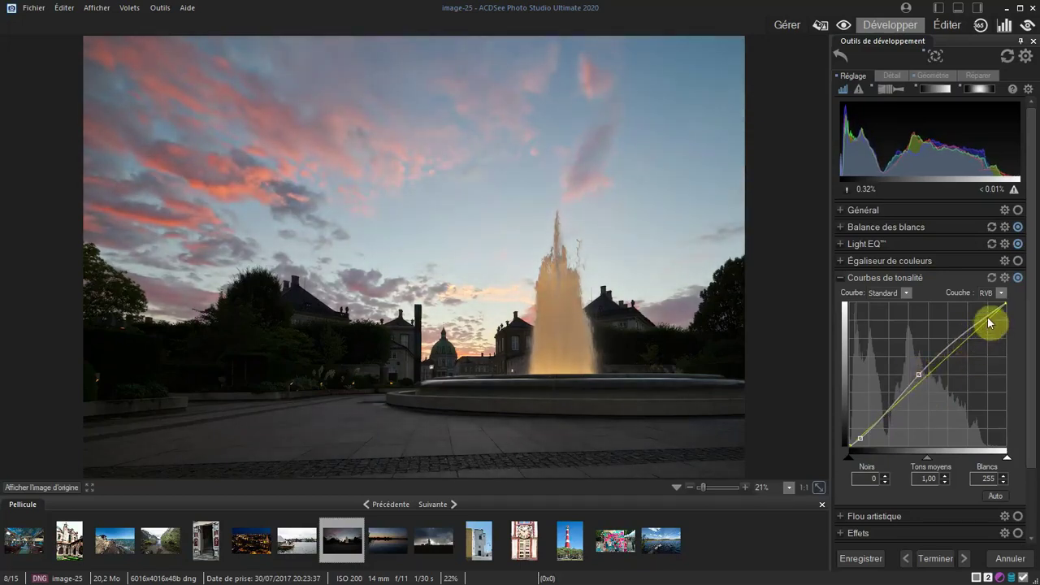
# - Raise the highlights slightly on the RGB tone curve and compare the photo with and without the curve
pyautogui.click(987, 312)
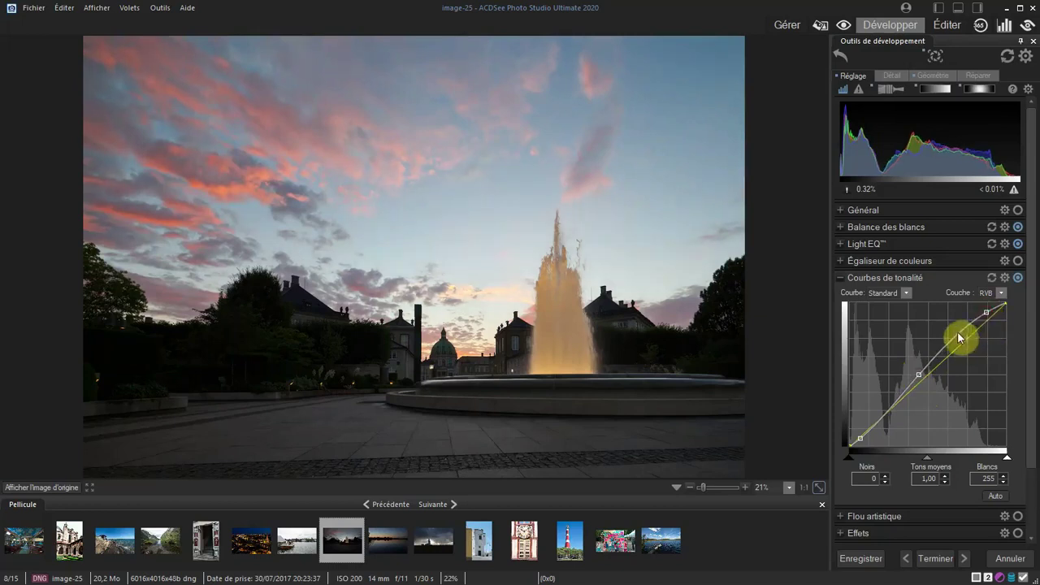
pyautogui.click(1019, 278)
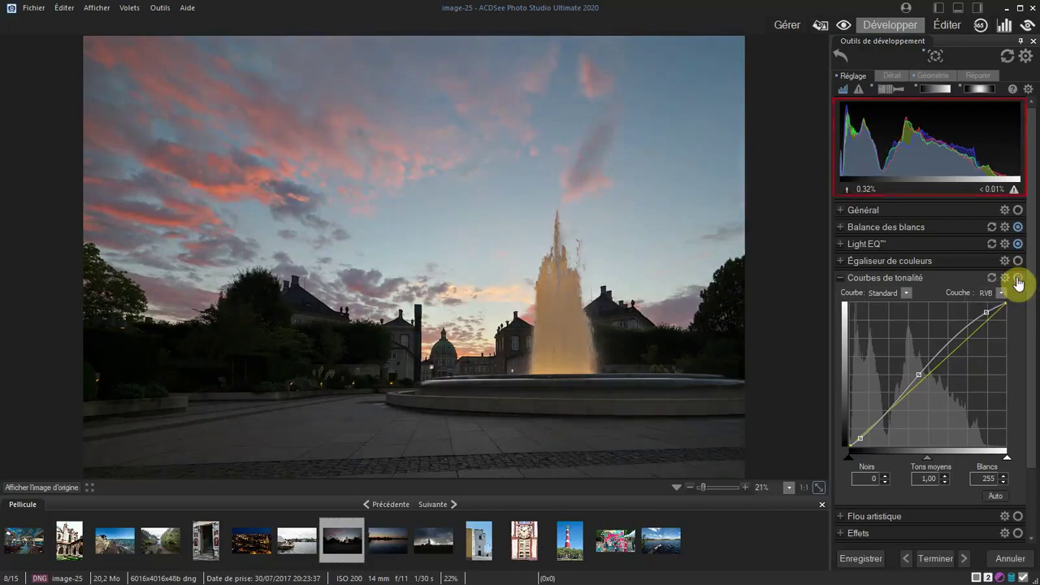
pyautogui.click(1019, 278)
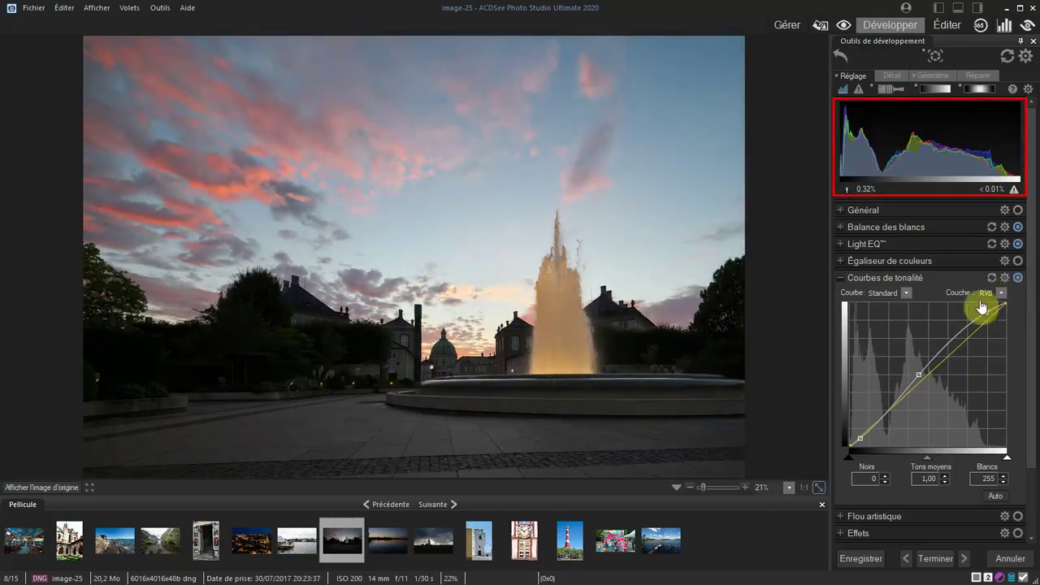
# - Try the d600-nettete-base sharpening preset and a lower amount while previewing a pink cloud, and reset the sharpening
pyautogui.click(891, 77)
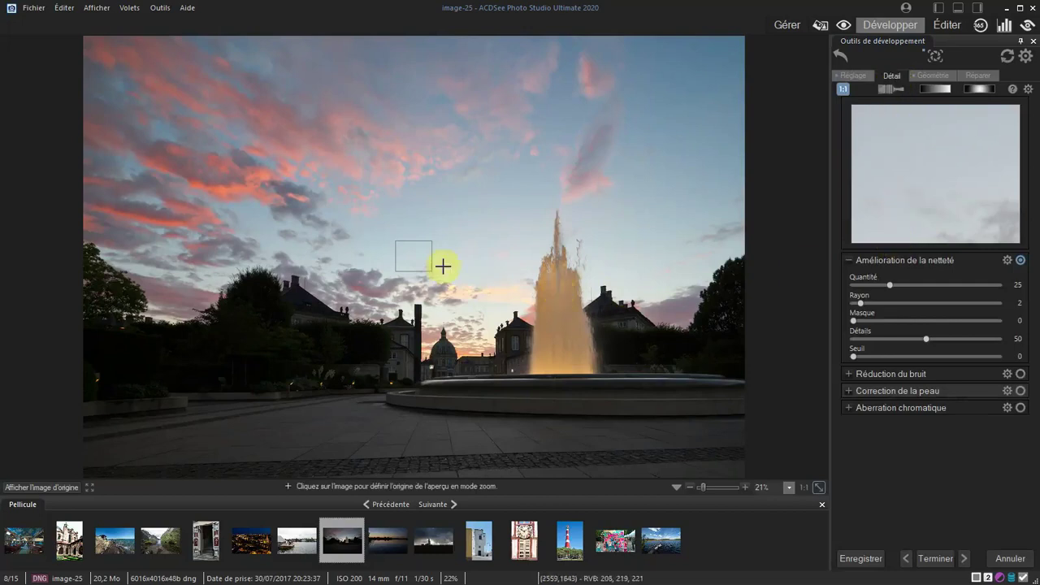
pyautogui.click(259, 176)
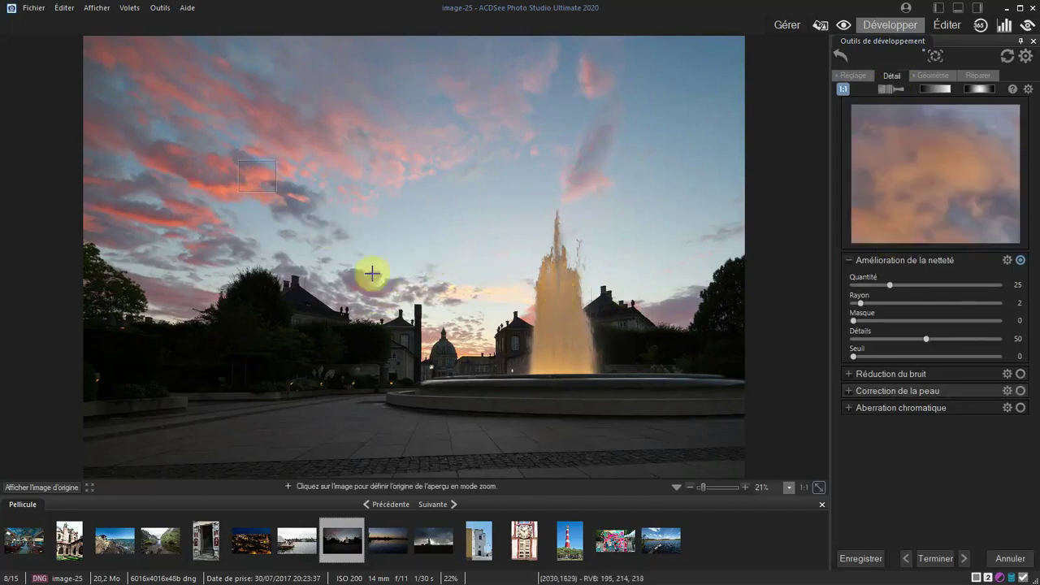
pyautogui.click(1008, 261)
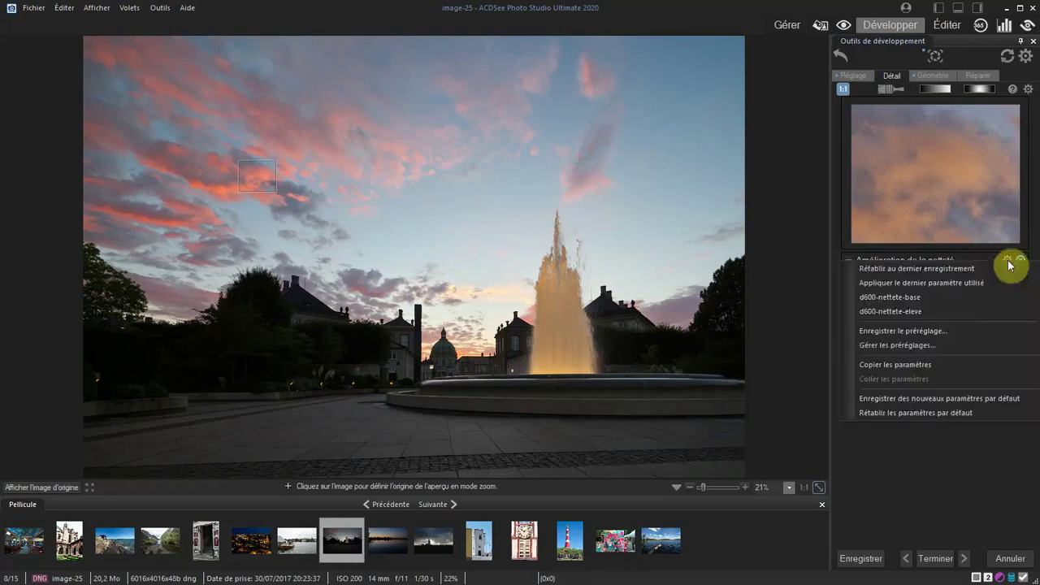
pyautogui.click(913, 296)
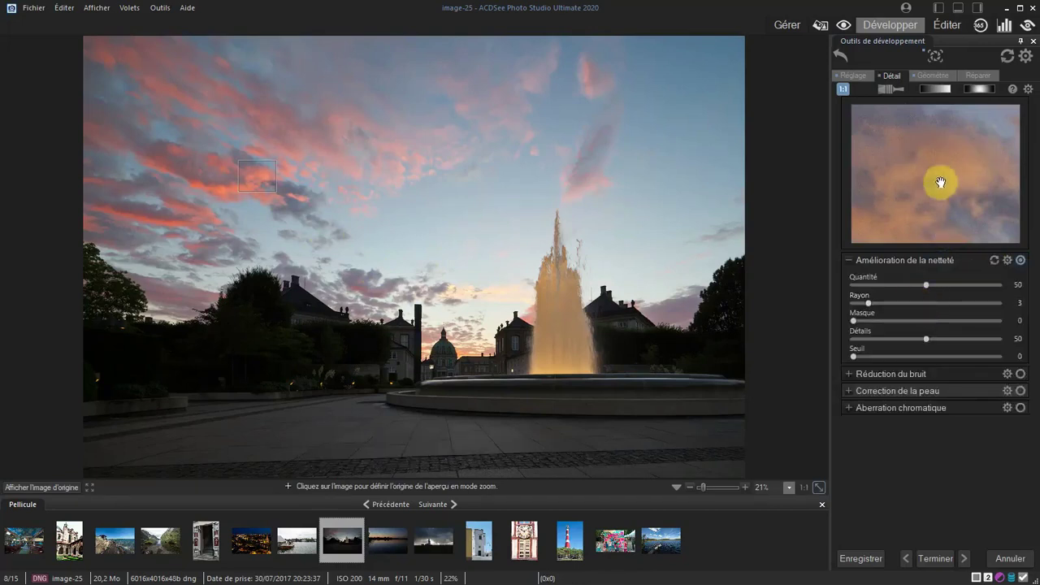
pyautogui.moveTo(927, 290); pyautogui.dragTo(906, 299)
pyautogui.click(993, 260)
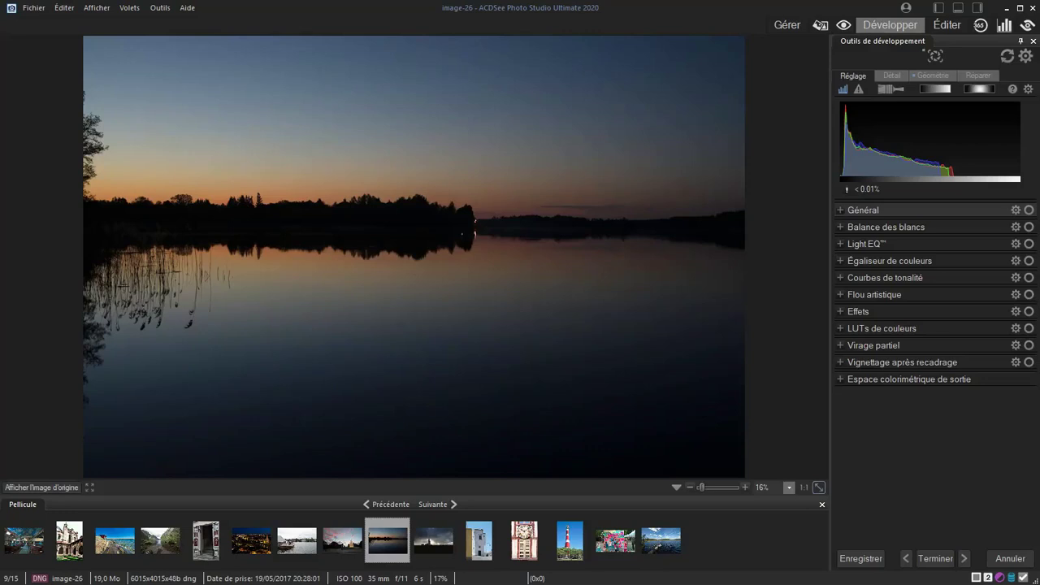
# - Set the white balance of the lake sunset photo image-26 to the Ensoleillé preset
pyautogui.click(869, 232)
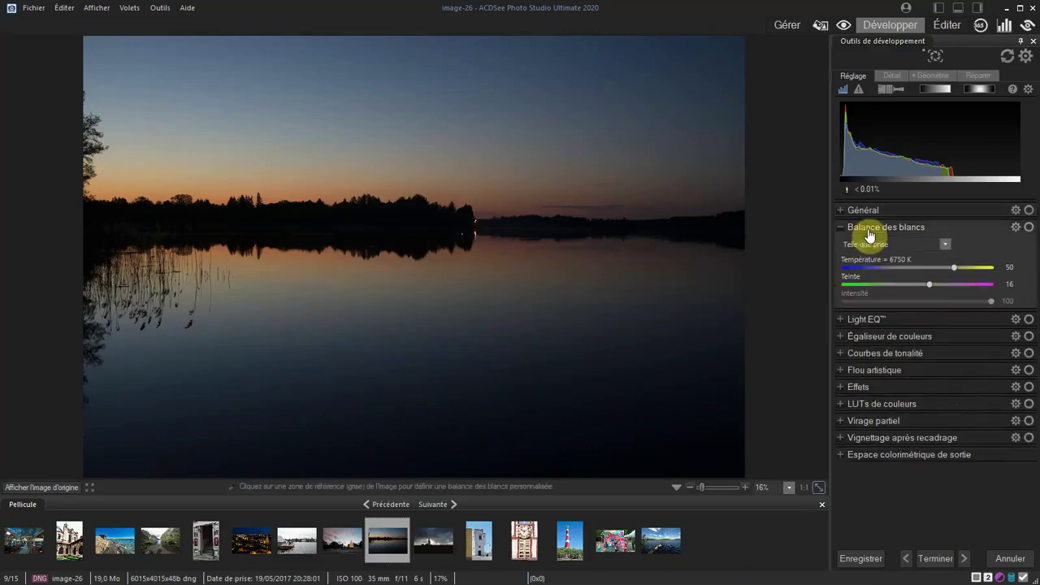
pyautogui.click(946, 245)
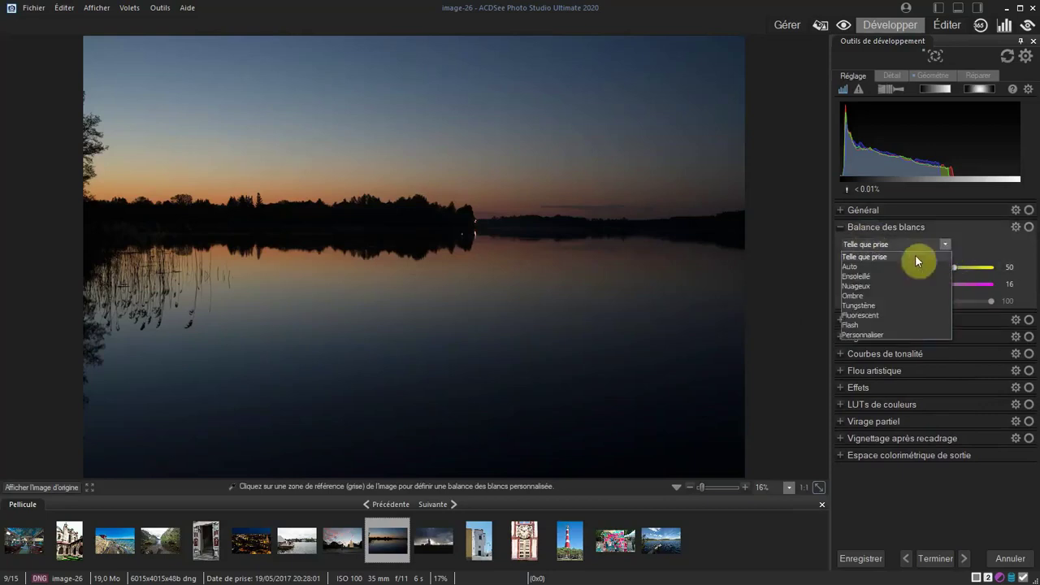
pyautogui.click(862, 274)
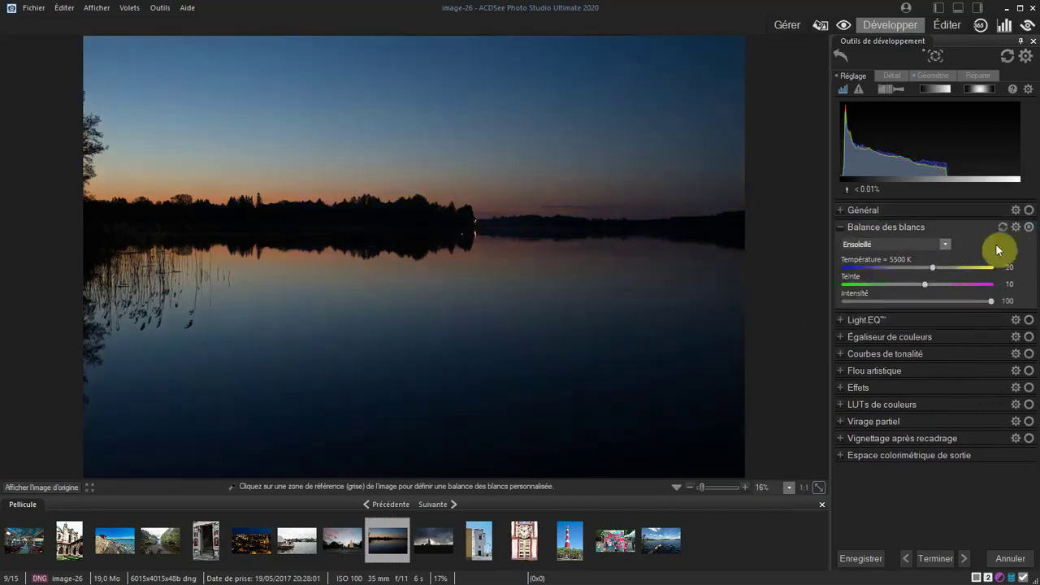
# - Brighten the lake photo with exposure +2.58 VE, recover highlights with Rehauts at 100, and set Dehaze to 3
pyautogui.click(880, 212)
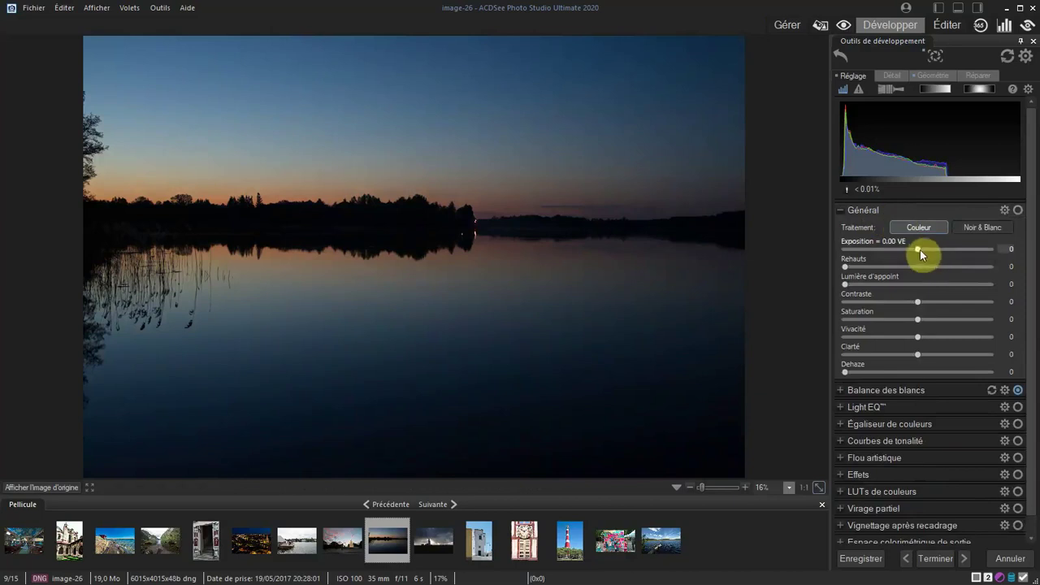
pyautogui.moveTo(917, 251); pyautogui.dragTo(965, 257)
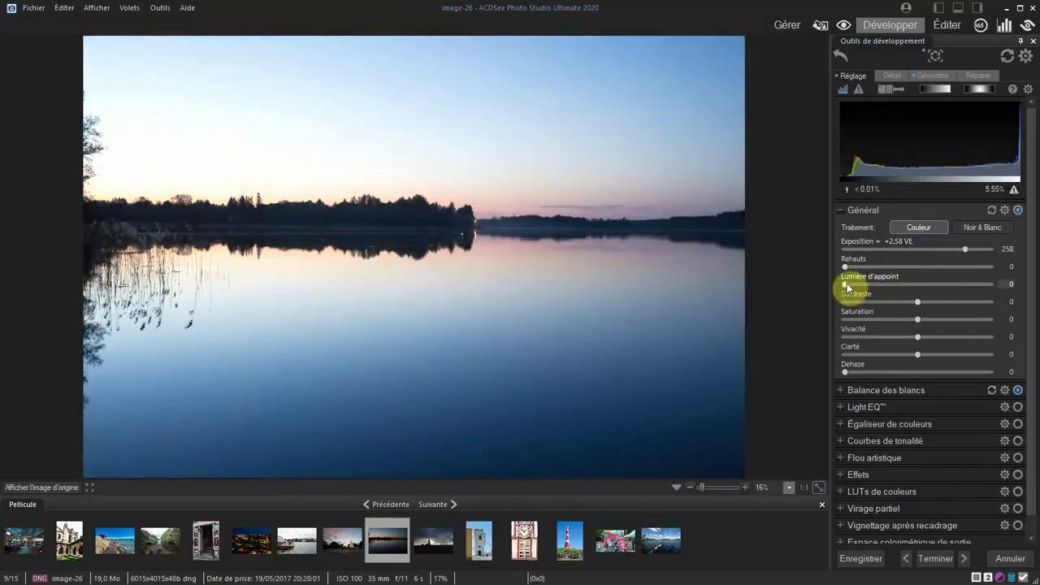
pyautogui.moveTo(846, 267); pyautogui.dragTo(919, 272)
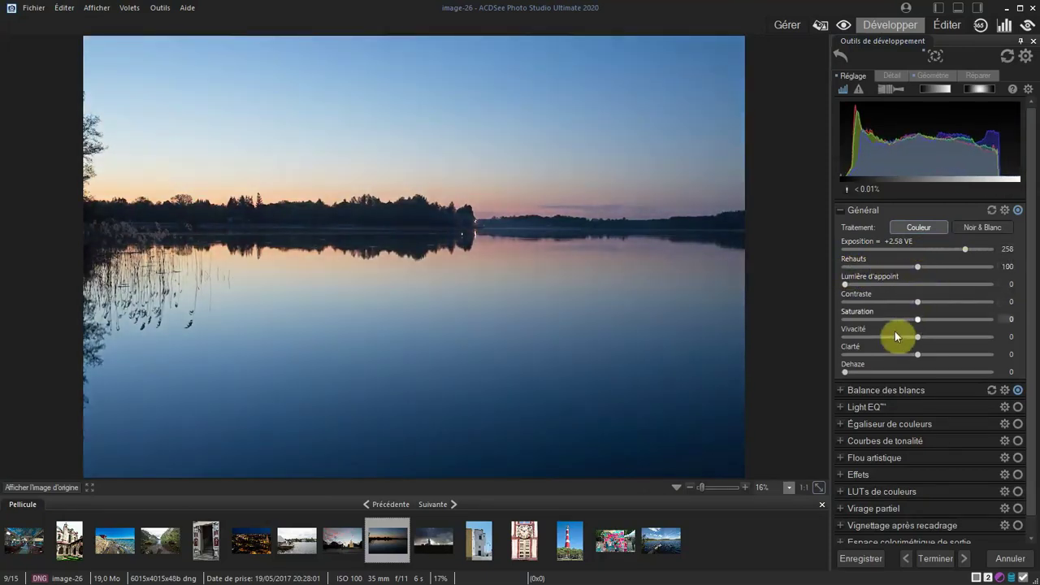
pyautogui.moveTo(851, 368); pyautogui.dragTo(854, 370)
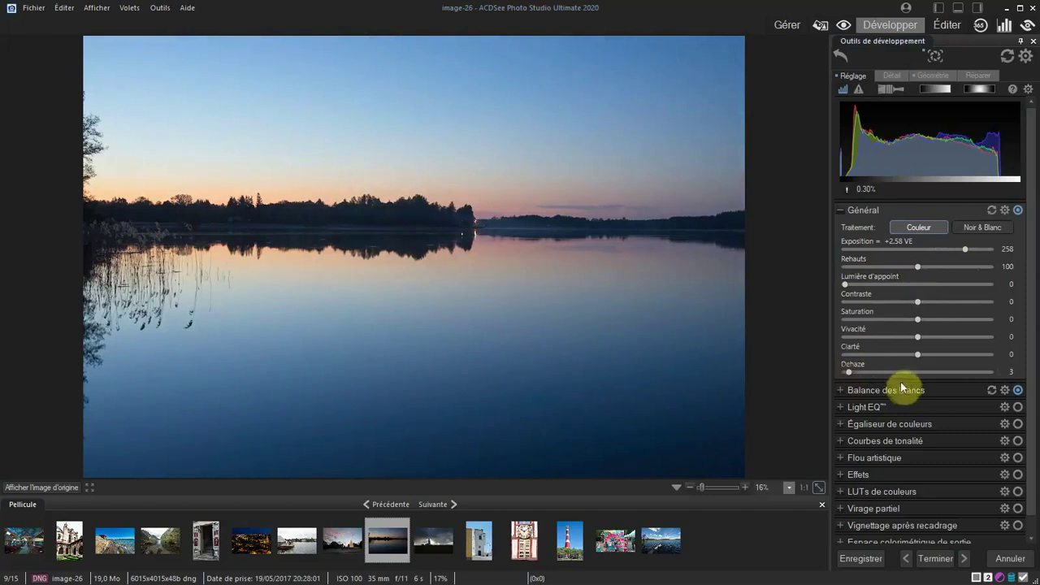
# - Raise orange saturation to 9 and lower blue and violet luminosity to -7 in the colour equalizer
pyautogui.click(900, 425)
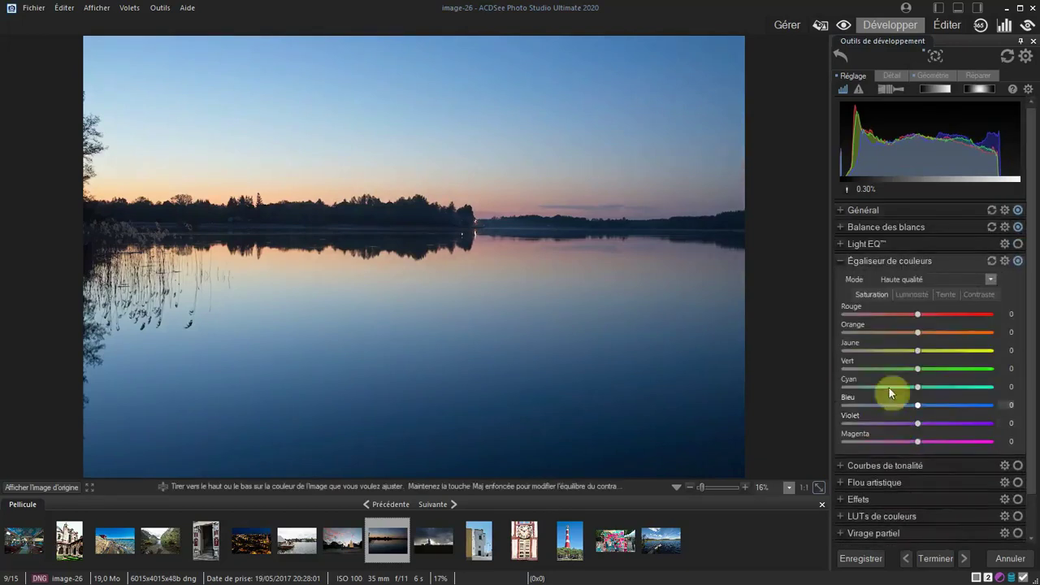
pyautogui.moveTo(918, 333); pyautogui.dragTo(925, 333)
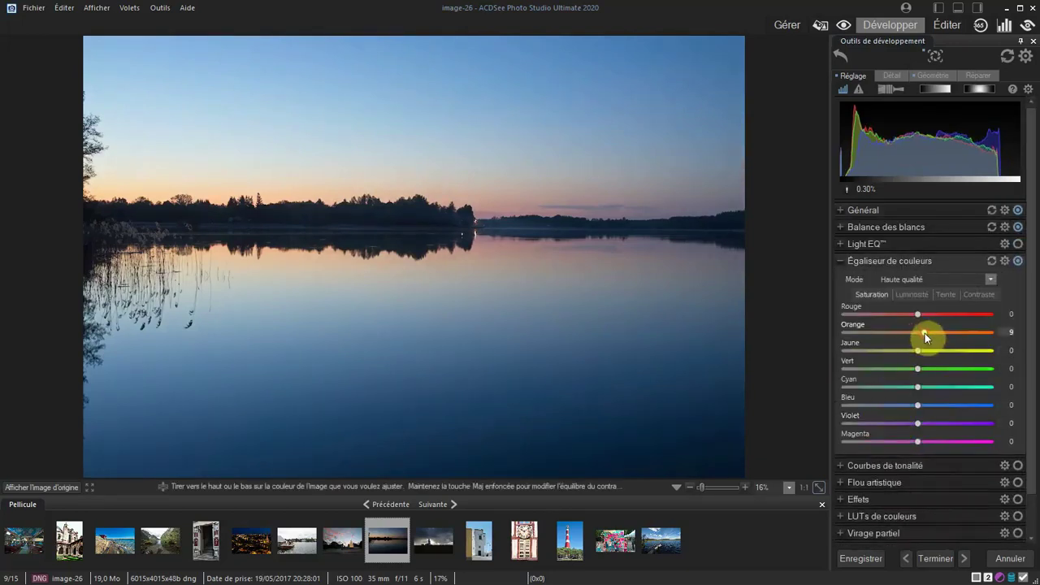
pyautogui.click(911, 295)
pyautogui.moveTo(918, 405); pyautogui.dragTo(913, 426)
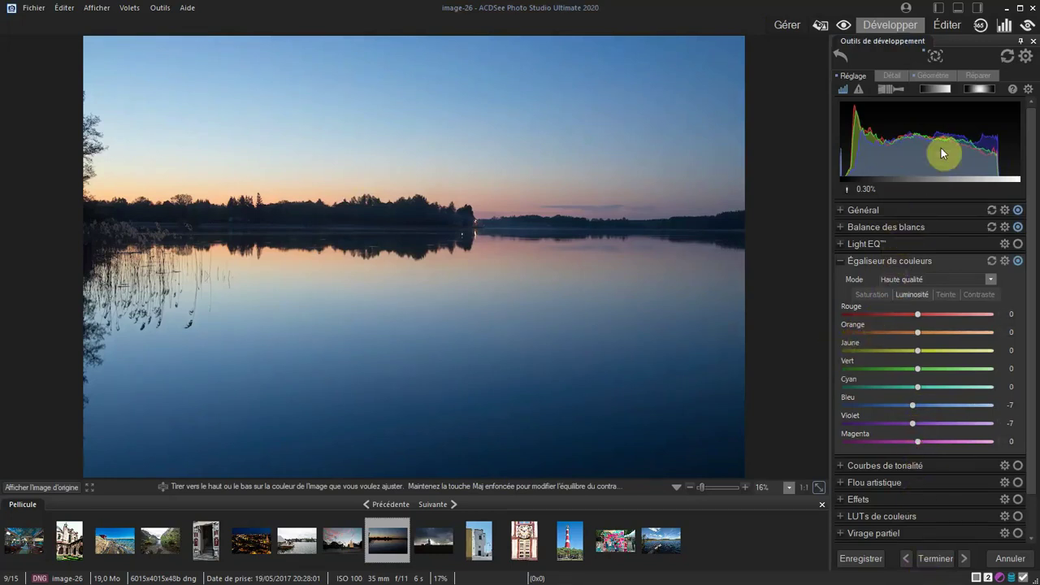
# - Set up two linear gradients with masks shown, one over the upper-left sky and one over the lower-right water
pyautogui.click(935, 89)
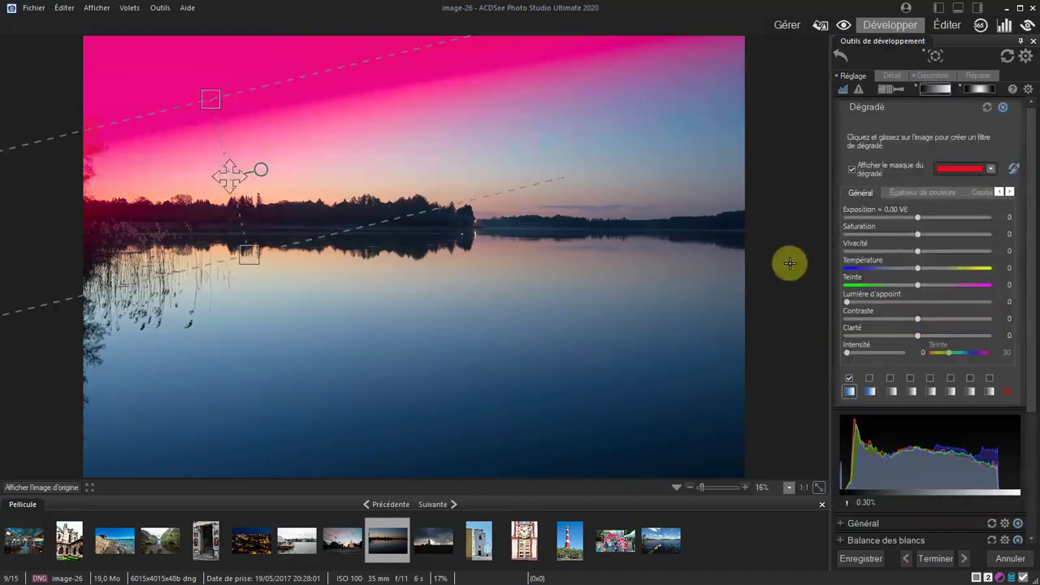
pyautogui.click(851, 382)
pyautogui.click(867, 393)
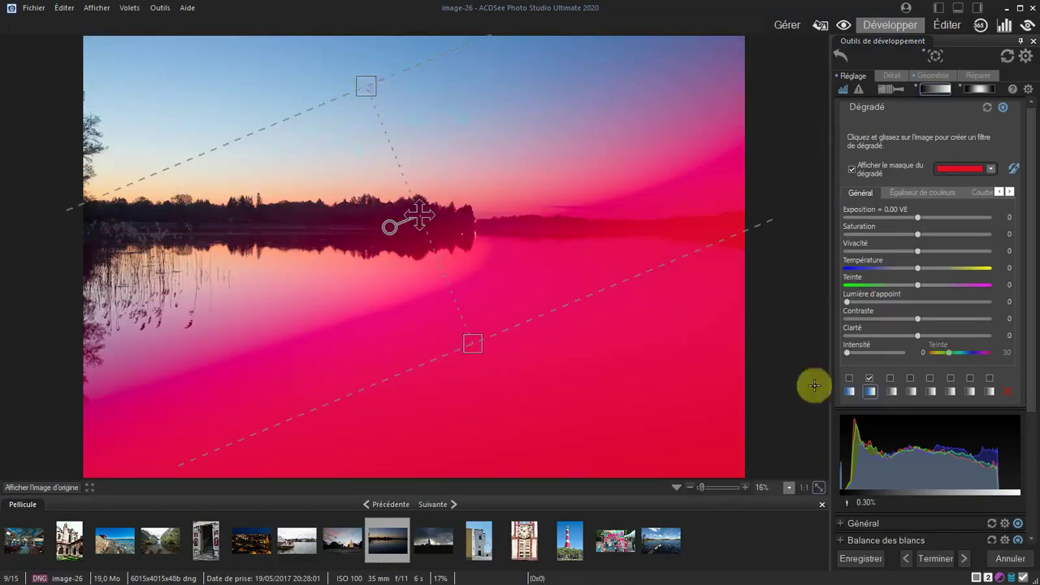
pyautogui.click(869, 378)
# - Set the upper-left sky gradient's exposure to -0.60 VE and the lower-right water gradient's fill light (Lumière d'appoint) to 23
pyautogui.click(849, 390)
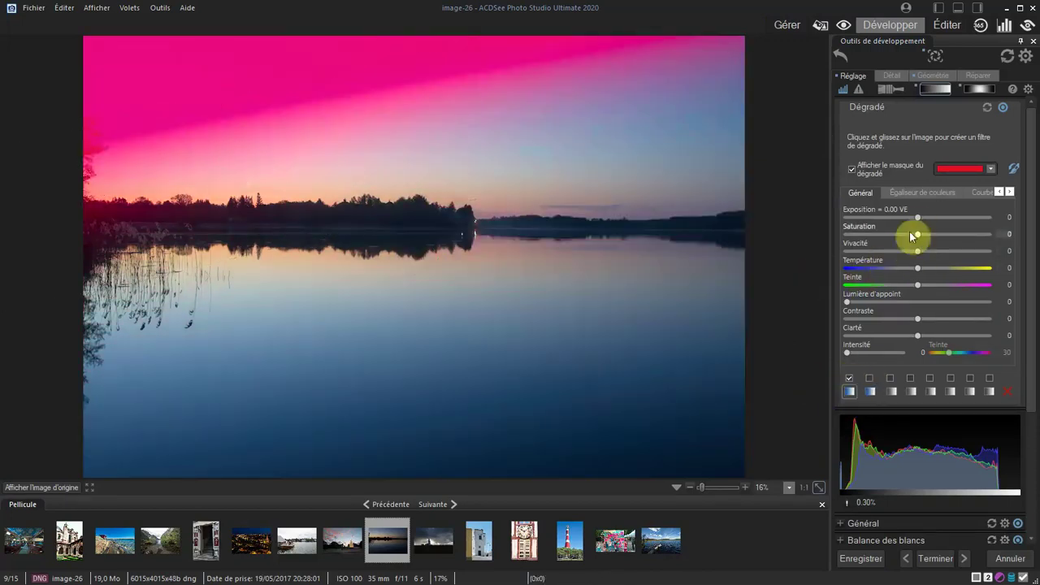
pyautogui.moveTo(917, 219); pyautogui.dragTo(908, 218)
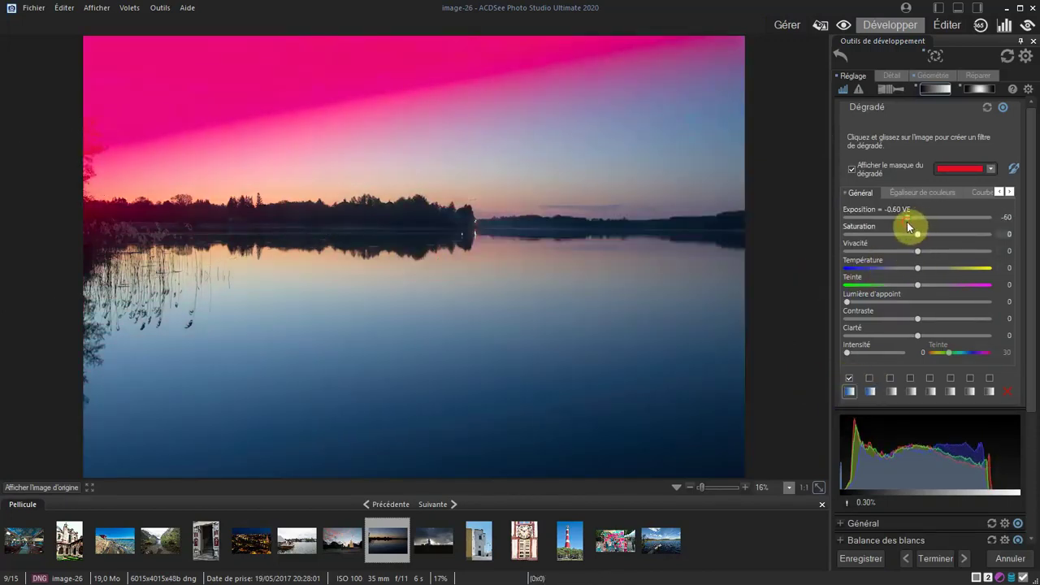
pyautogui.click(870, 379)
pyautogui.click(871, 391)
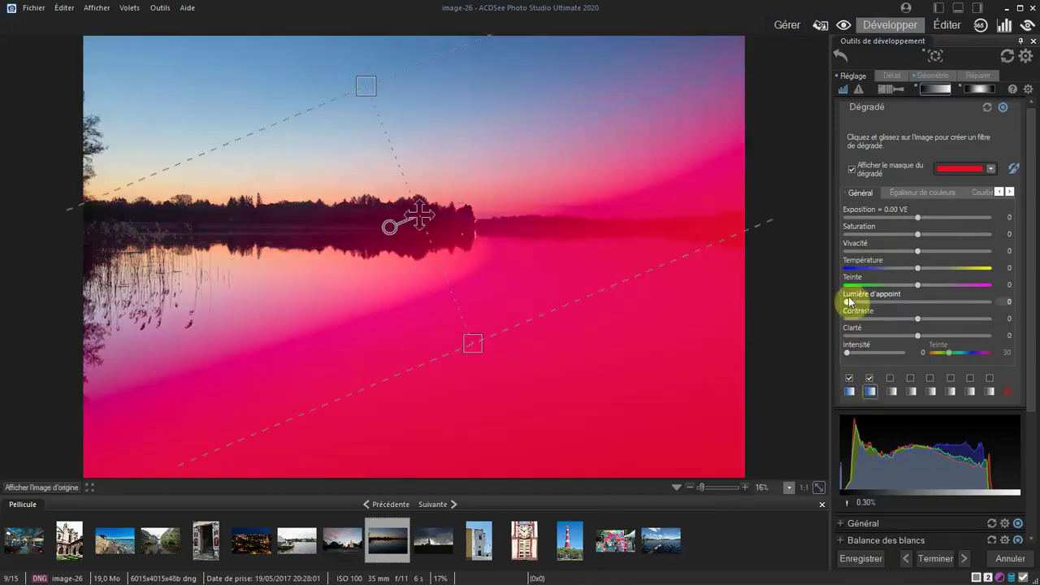
pyautogui.moveTo(851, 303); pyautogui.dragTo(879, 302)
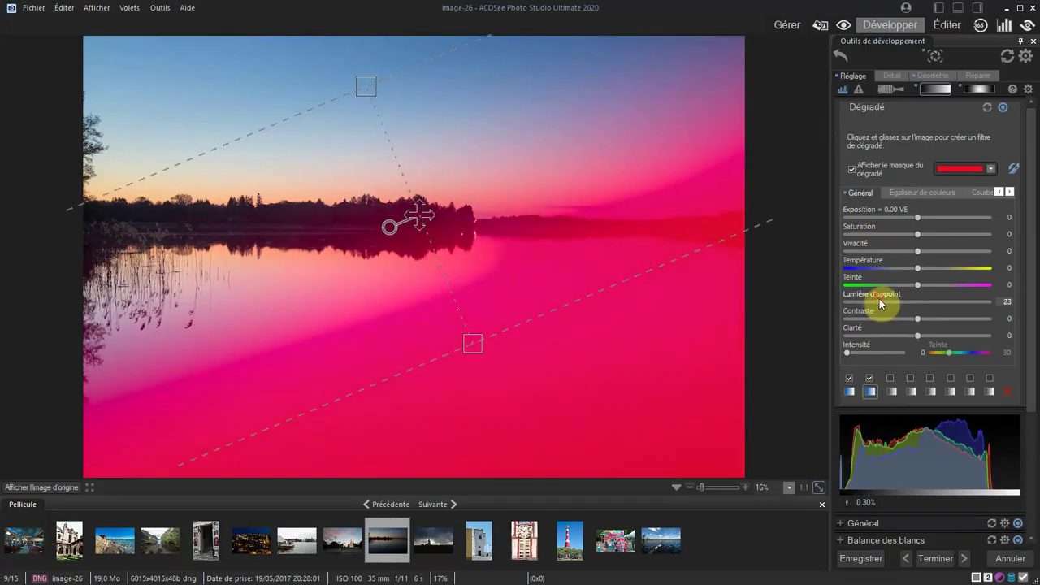
# - Hide the gradient mask and compare the photo with and without the linear gradients
pyautogui.click(853, 169)
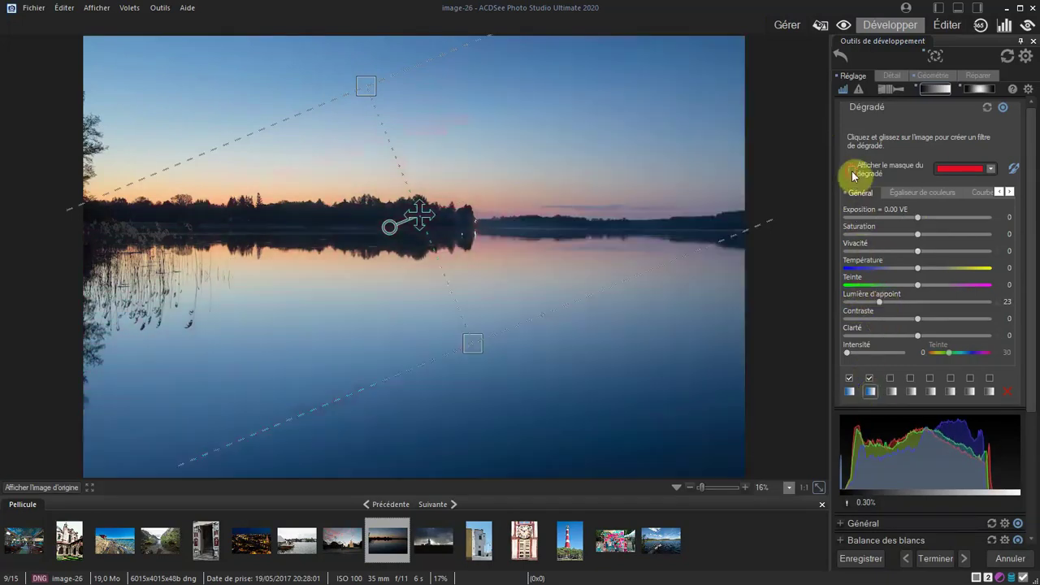
pyautogui.click(1004, 109)
pyautogui.click(1004, 108)
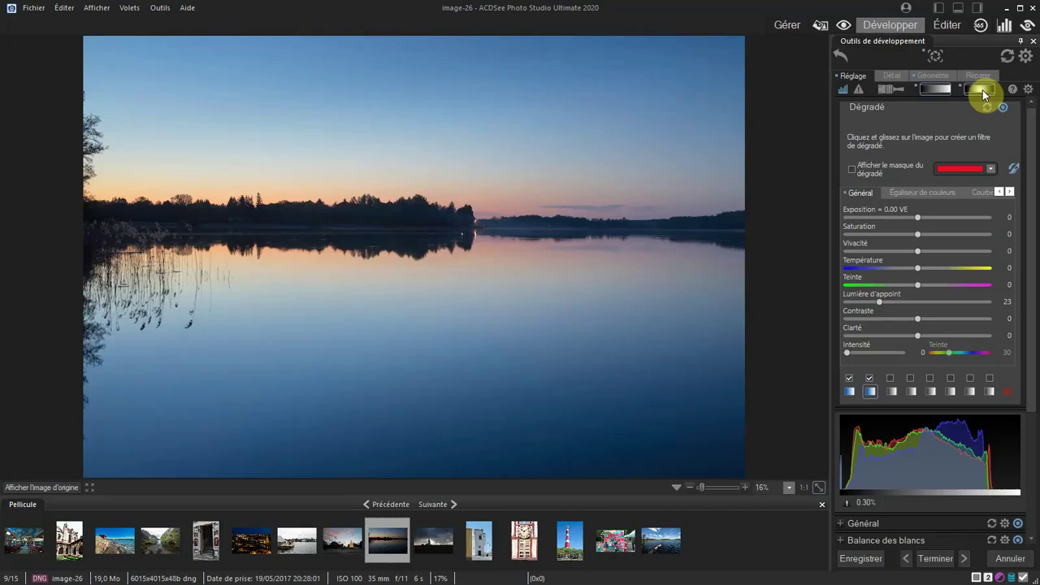
# - Widen the radial gradient past the photo's right edge and set its exposure to -0.13 VE, vibrance to 16 and temperature to 54
pyautogui.click(983, 90)
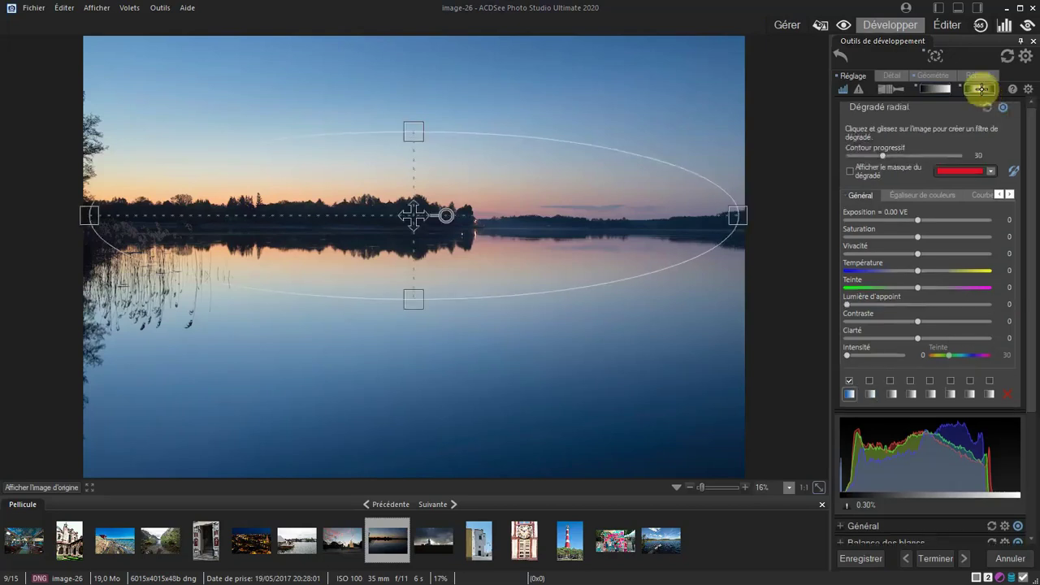
pyautogui.moveTo(737, 213); pyautogui.dragTo(783, 214)
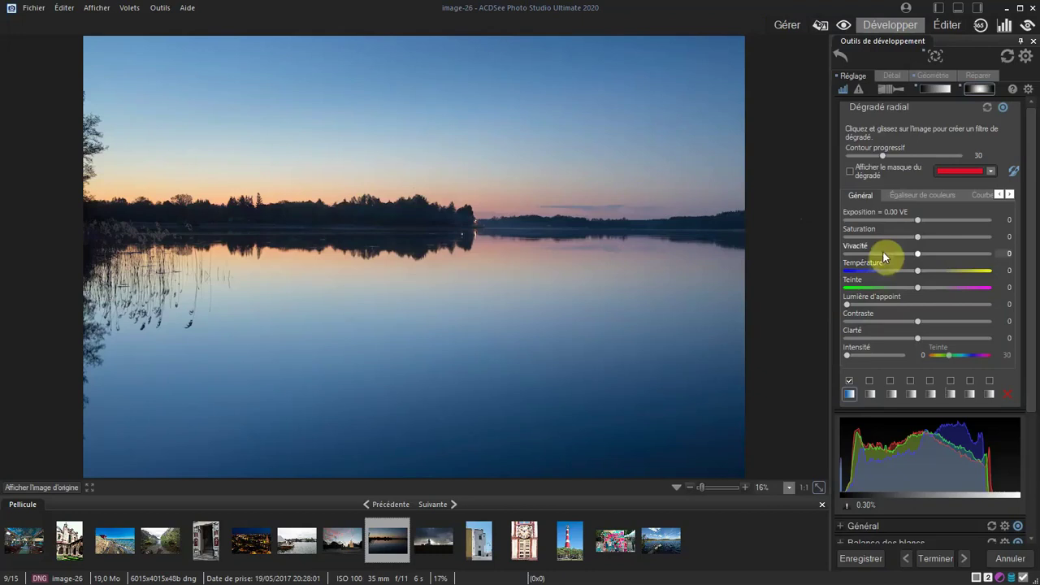
pyautogui.moveTo(919, 222); pyautogui.dragTo(955, 271)
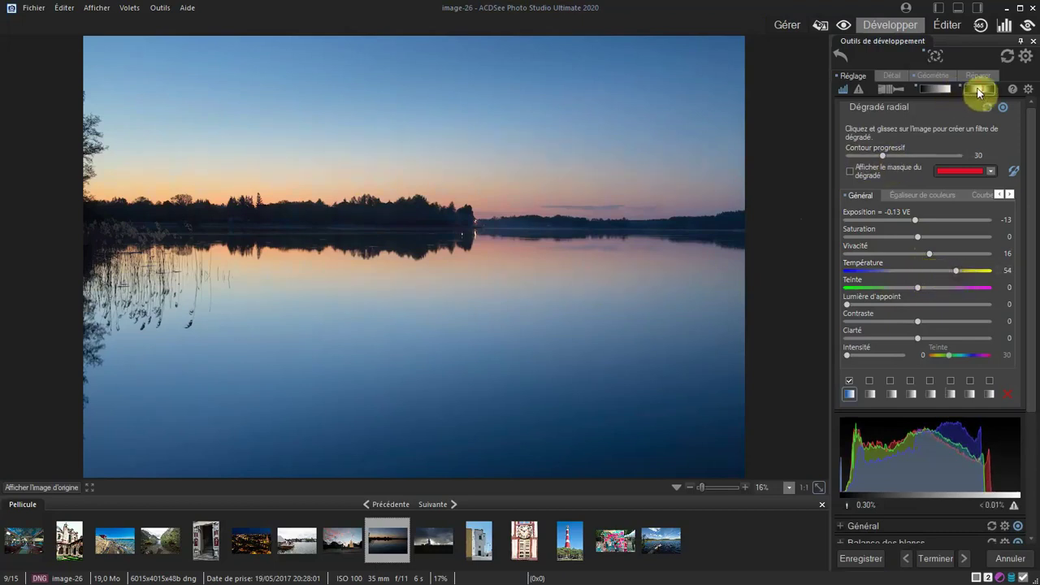
pyautogui.click(978, 90)
# - Raise the overall contrast of the lake photo to 25
pyautogui.click(887, 213)
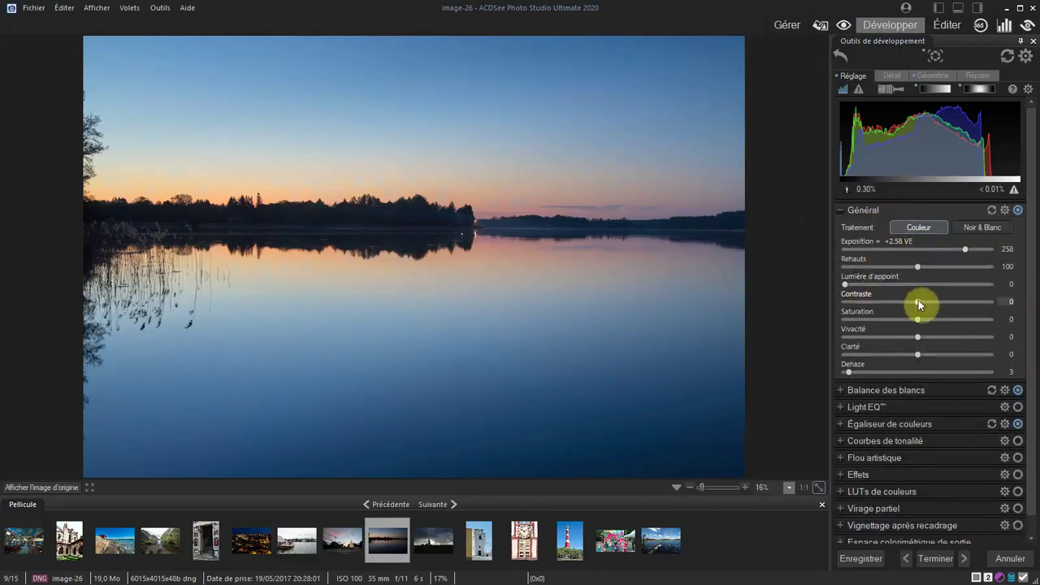
pyautogui.moveTo(919, 302); pyautogui.dragTo(937, 322)
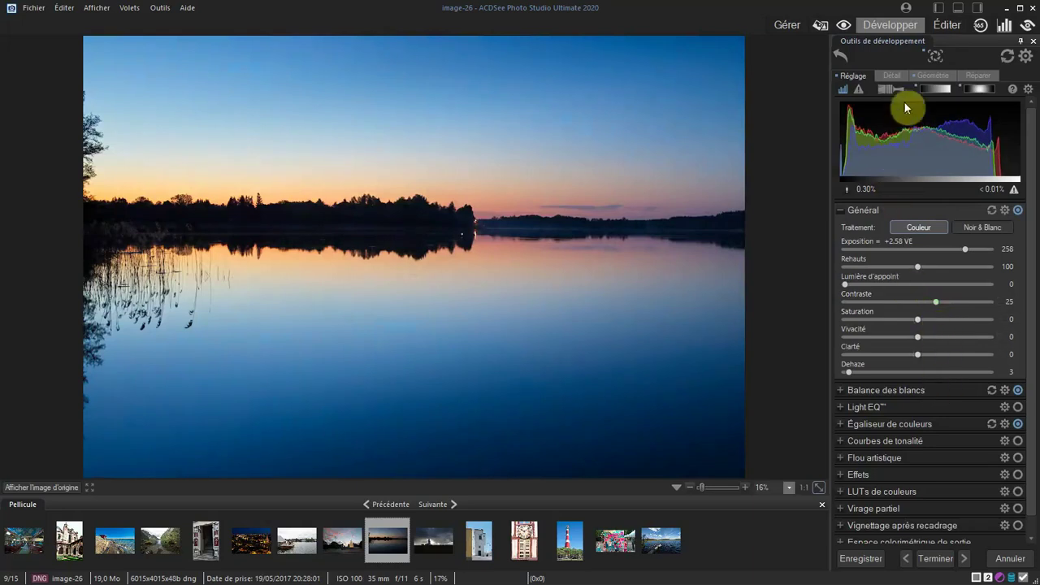
# - Apply the d600-nettete-base sharpening preset to the lake photo
pyautogui.click(894, 76)
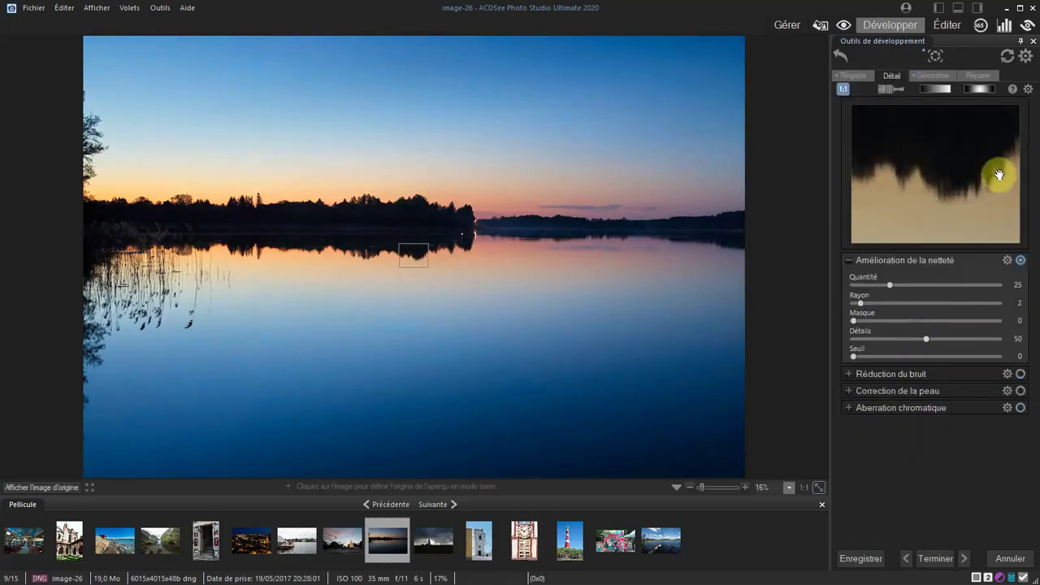
pyautogui.click(1011, 265)
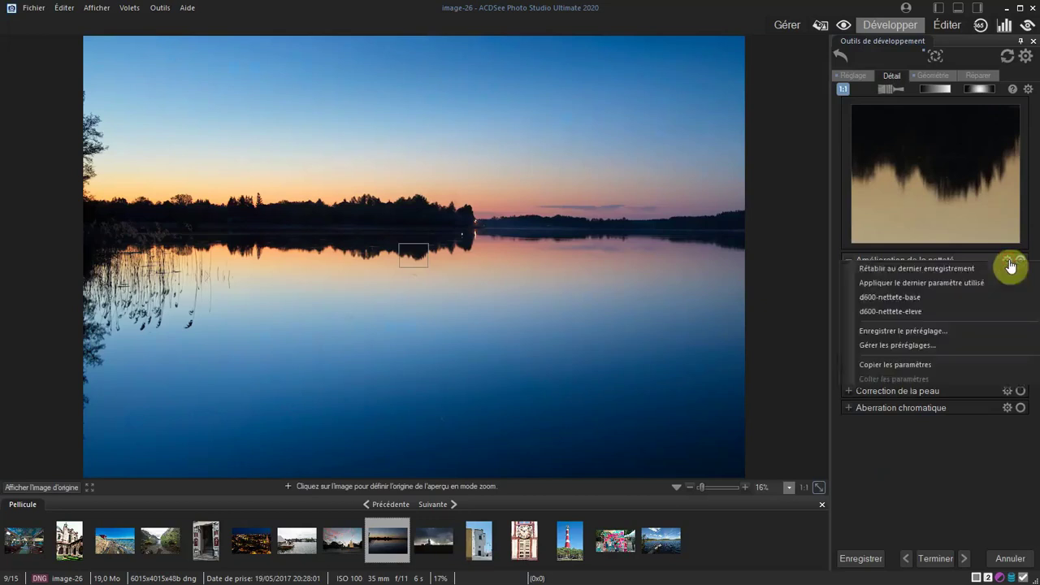
pyautogui.click(906, 298)
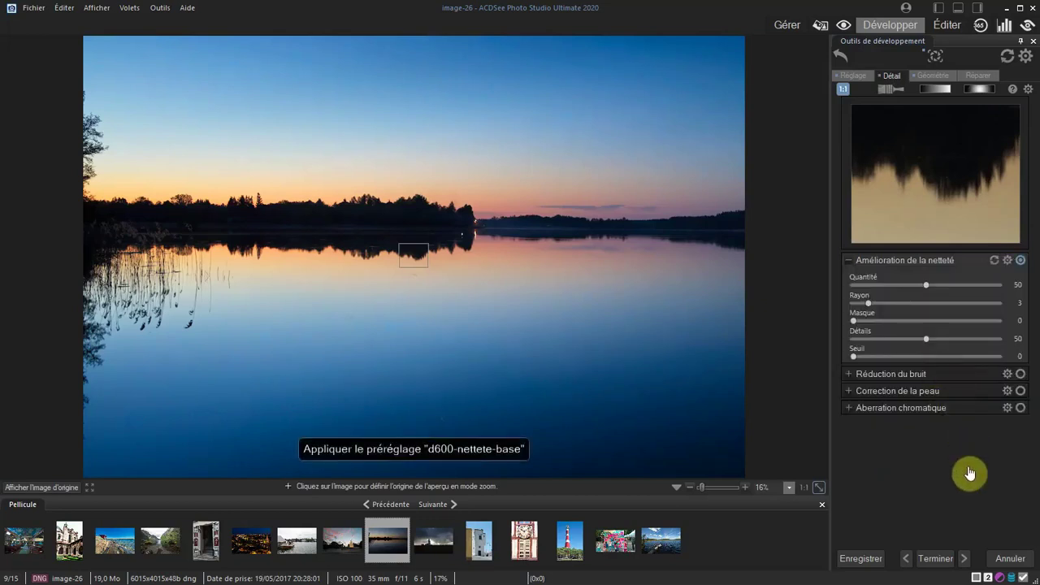